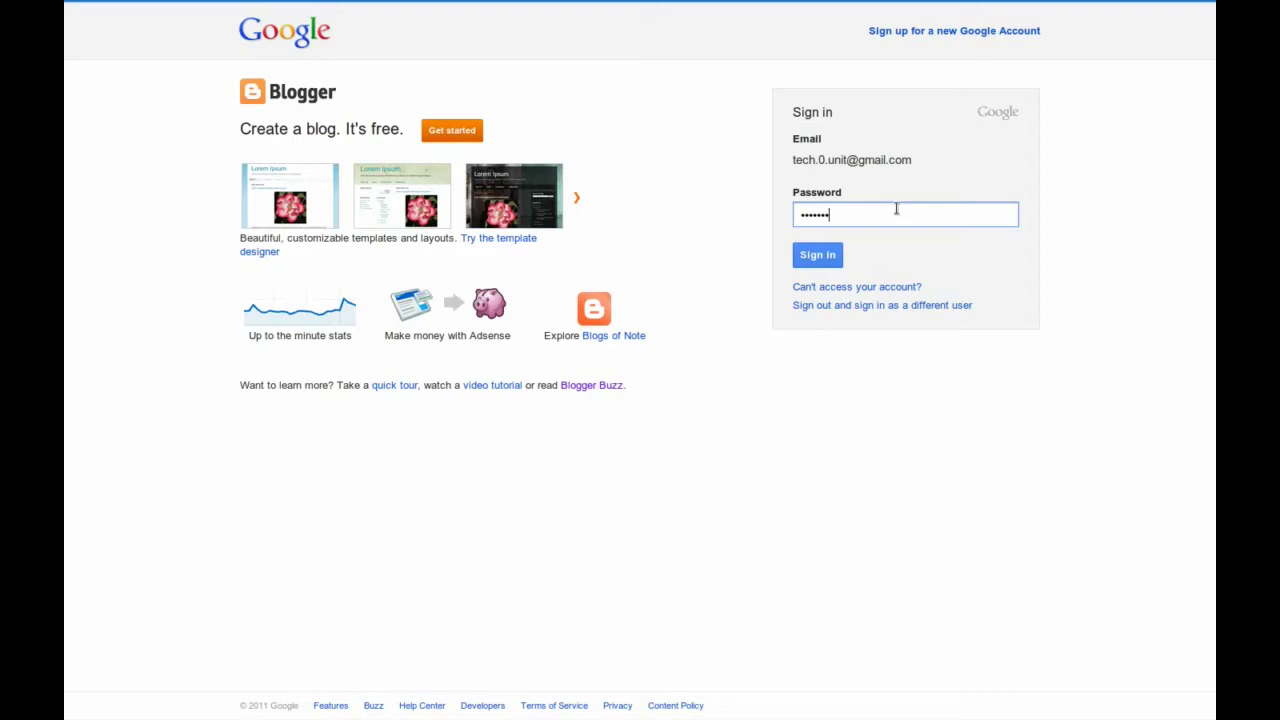
Sign in, enter a display name and accept the Terms of Service on the sign-up form.
left_click(828, 256)
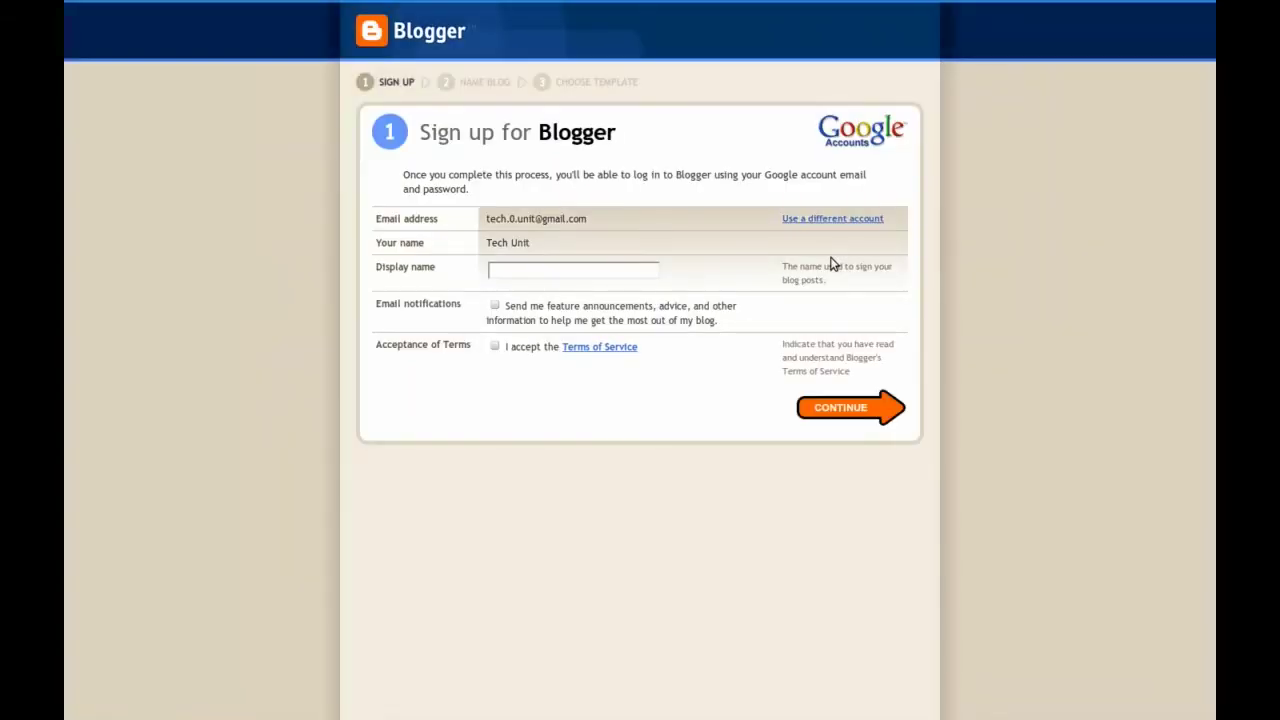
left_click(577, 272)
type("Tech")
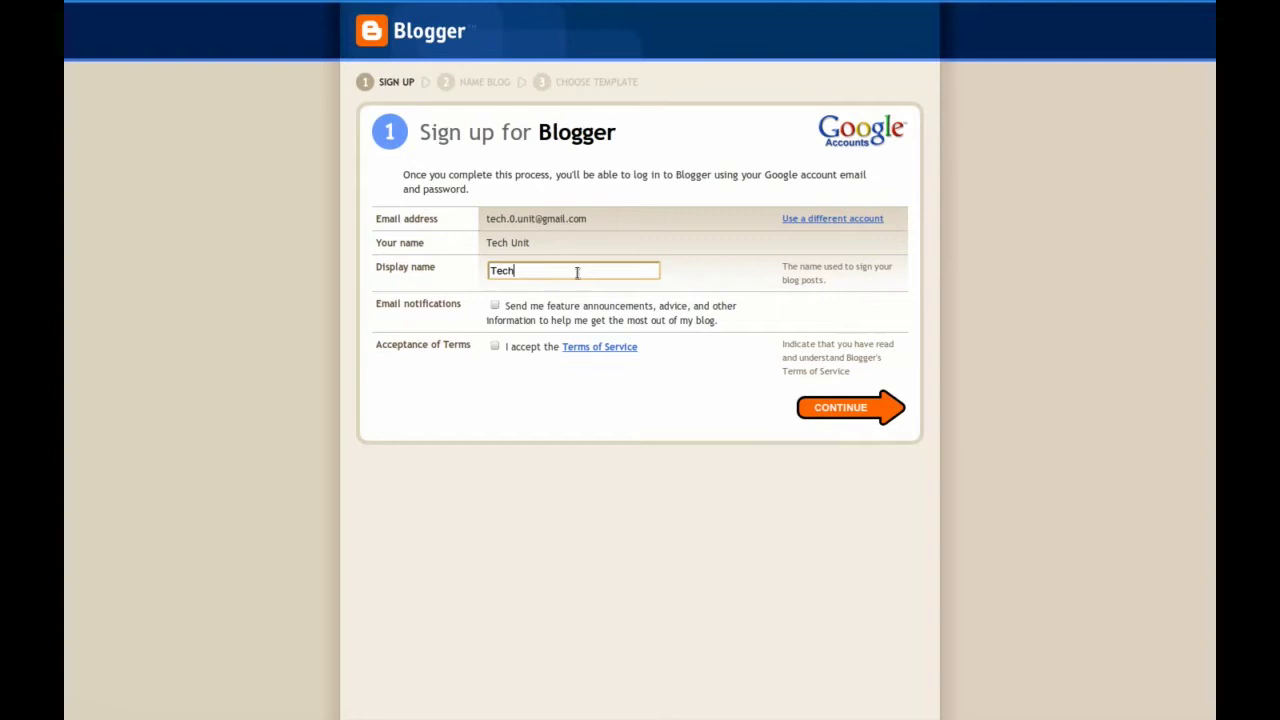
type(" UN")
key("BackSpace")
type("nit")
left_click(496, 348)
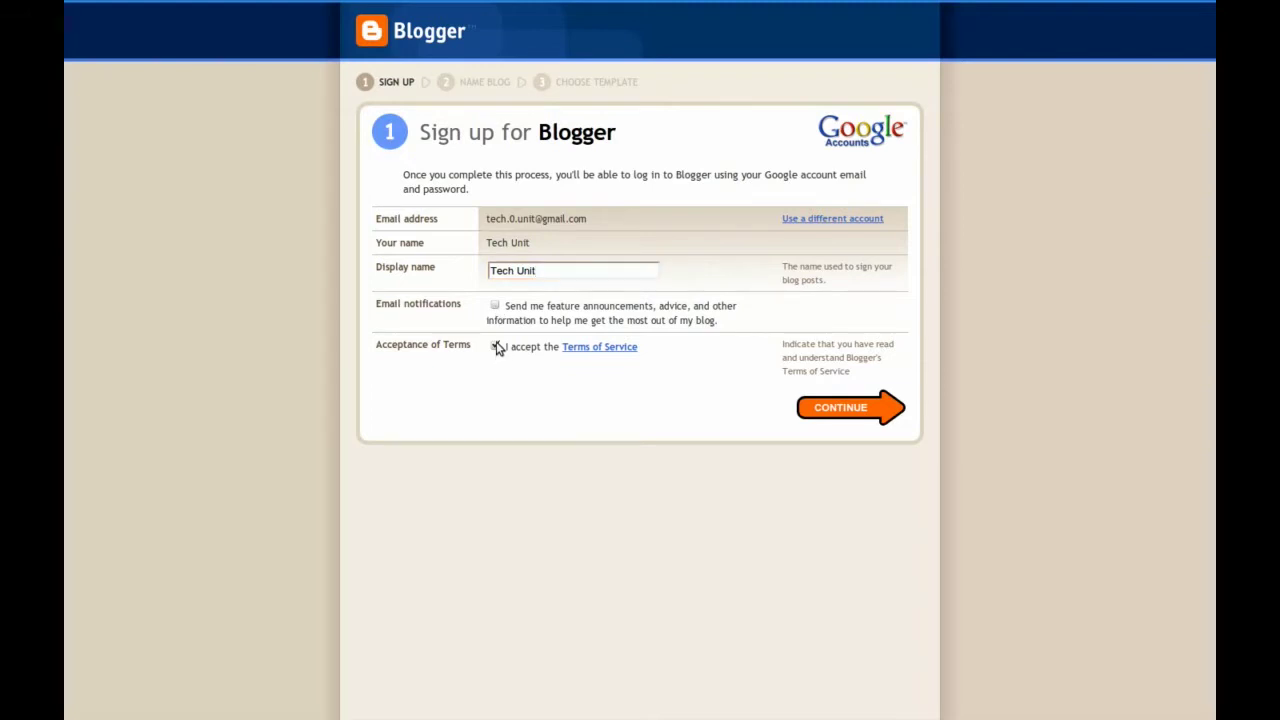
Turn on email notifications, switch to the updated Blogger interface and dismiss both announcement banners.
left_click(494, 308)
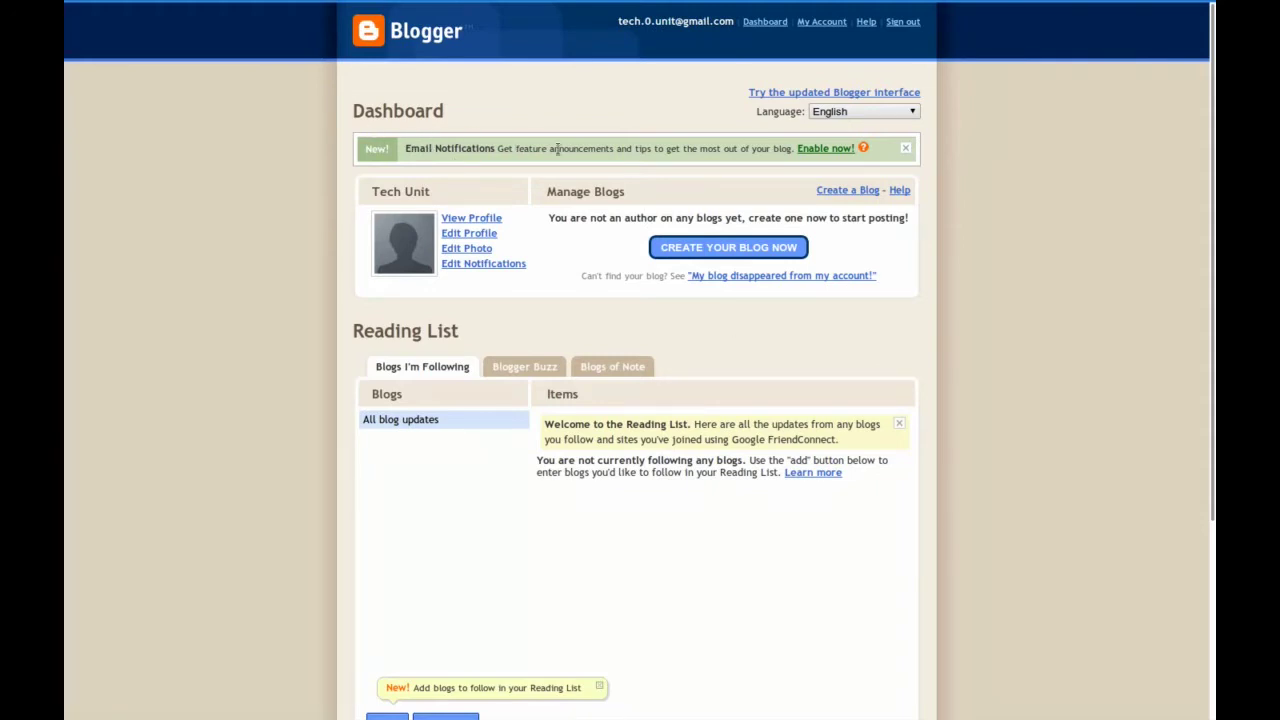
left_click(821, 148)
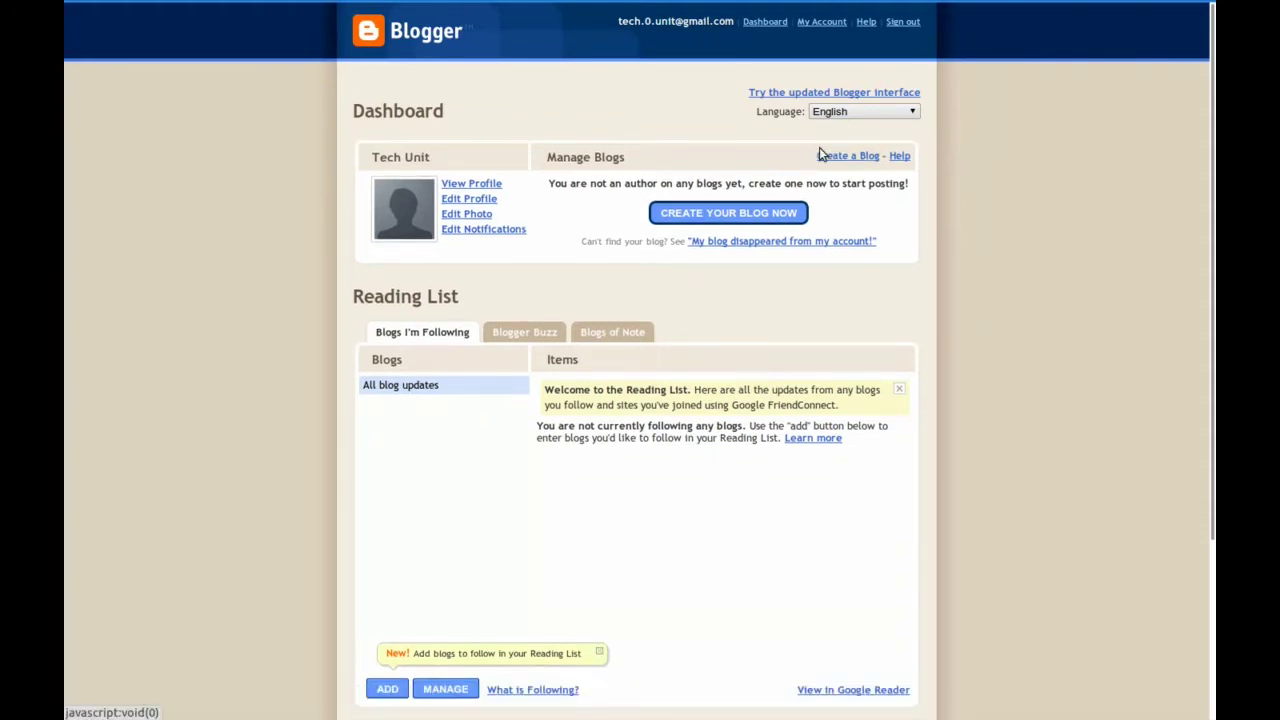
left_click(905, 92)
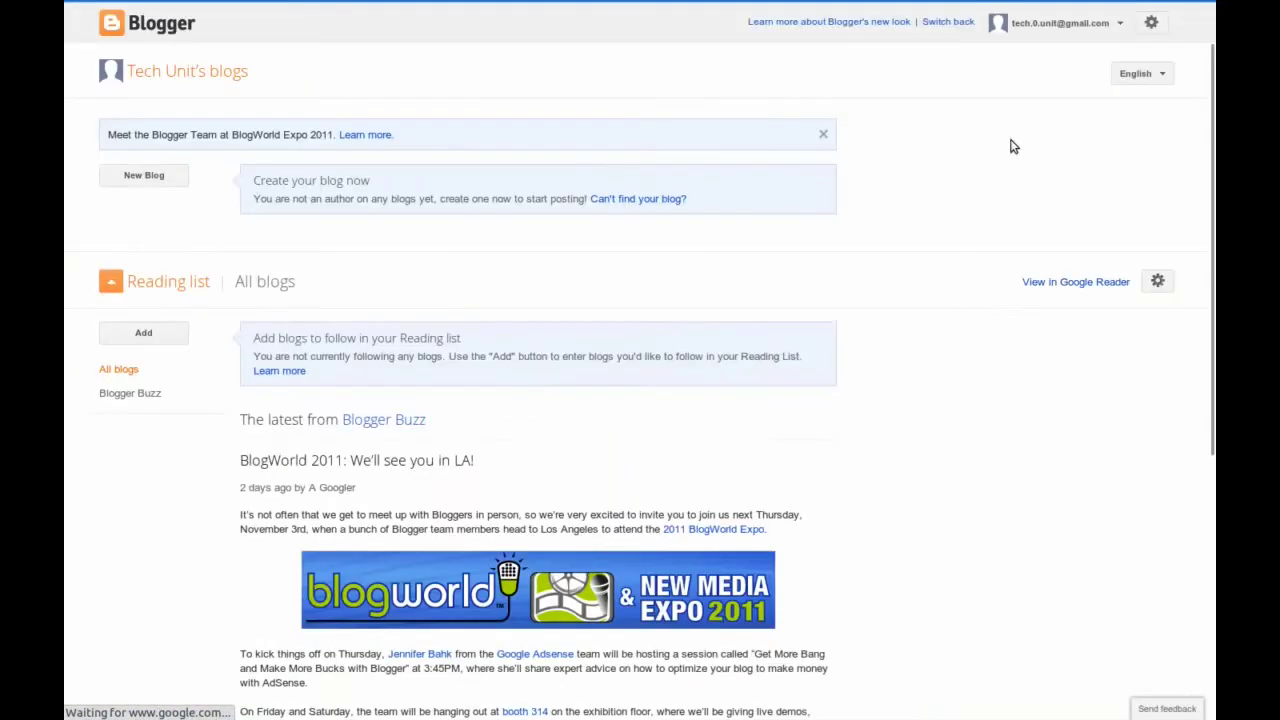
left_click(823, 134)
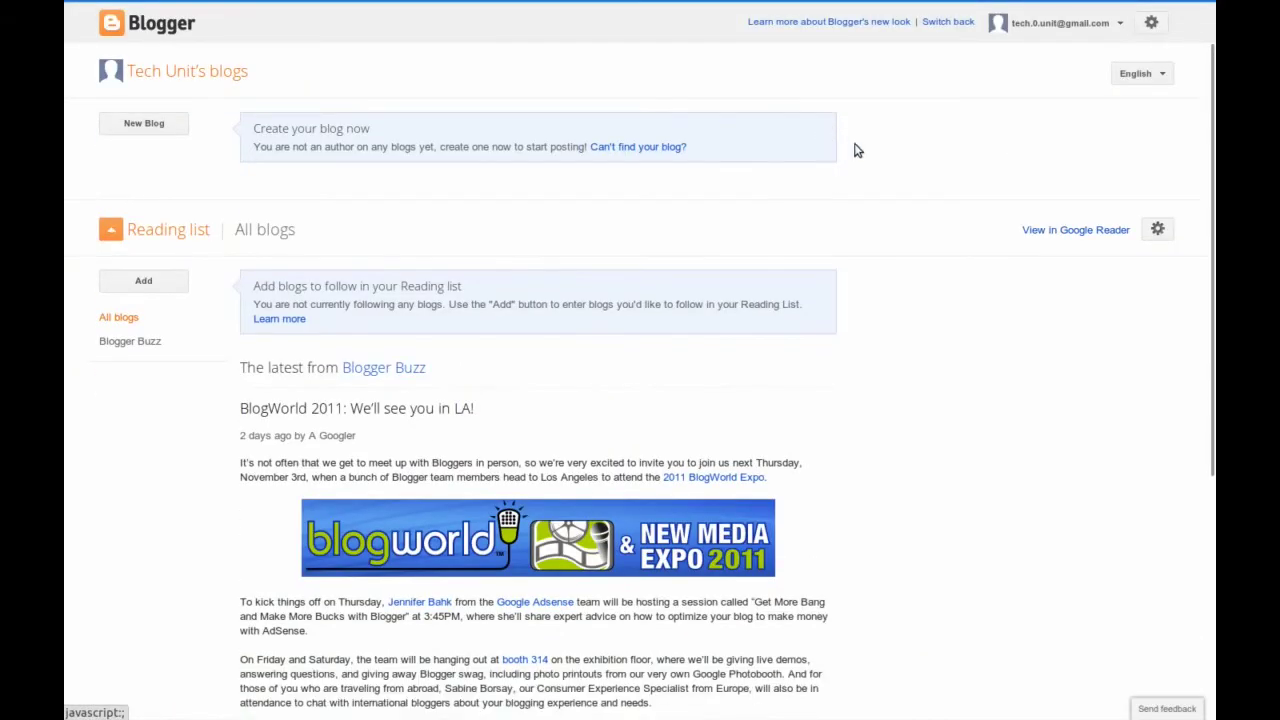
Create a blog titled 'My Photoblog' at myreallycoolphotoblog.blogspot.com using the Dynamic Views template.
left_click(141, 129)
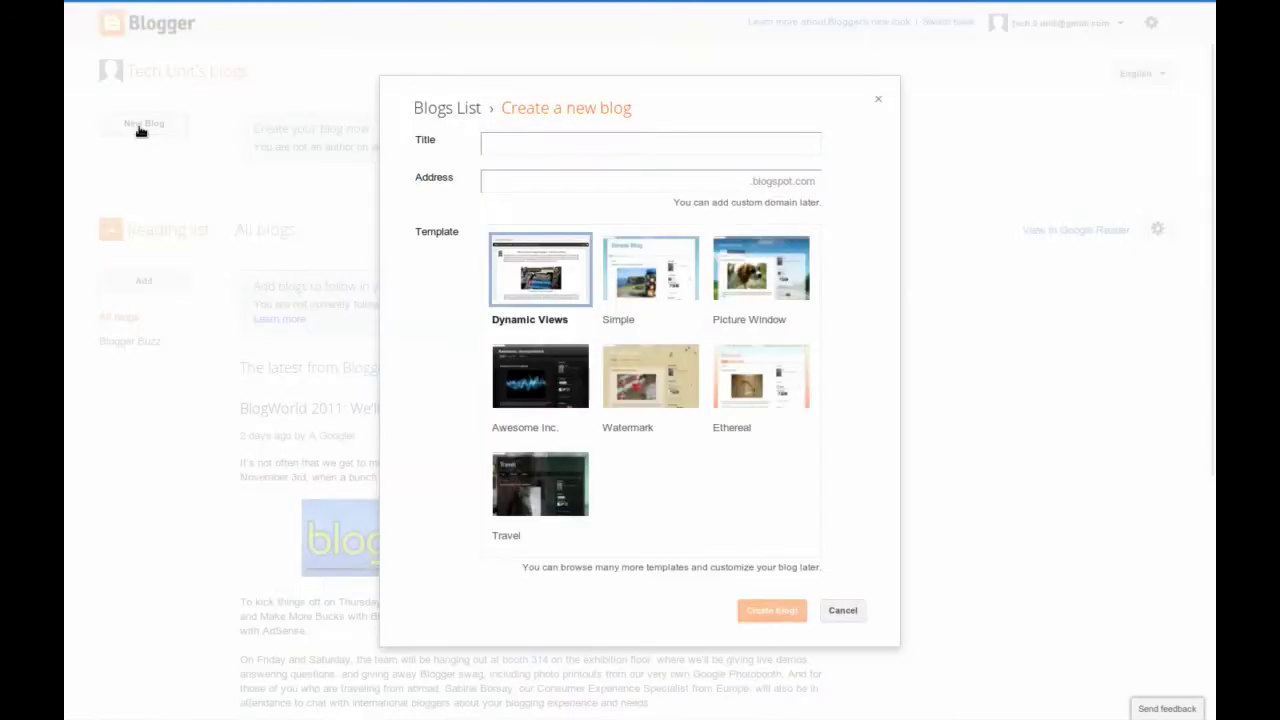
left_click(609, 180)
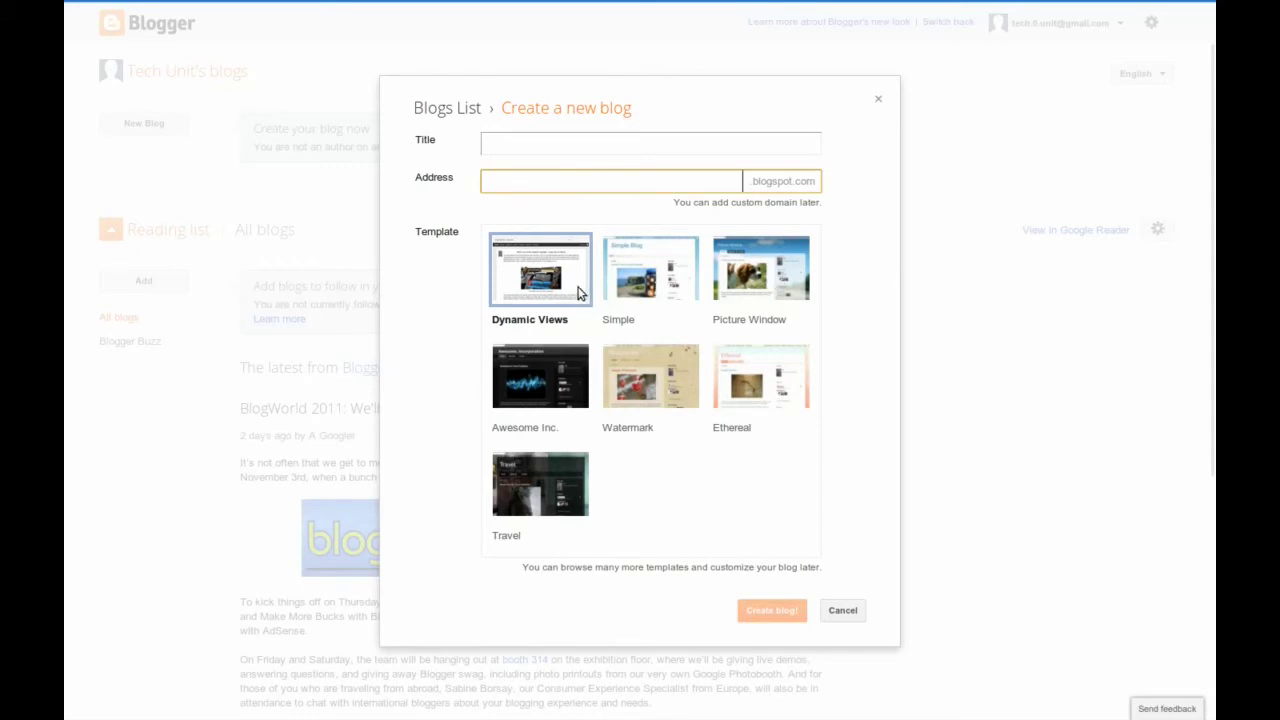
left_click(575, 142)
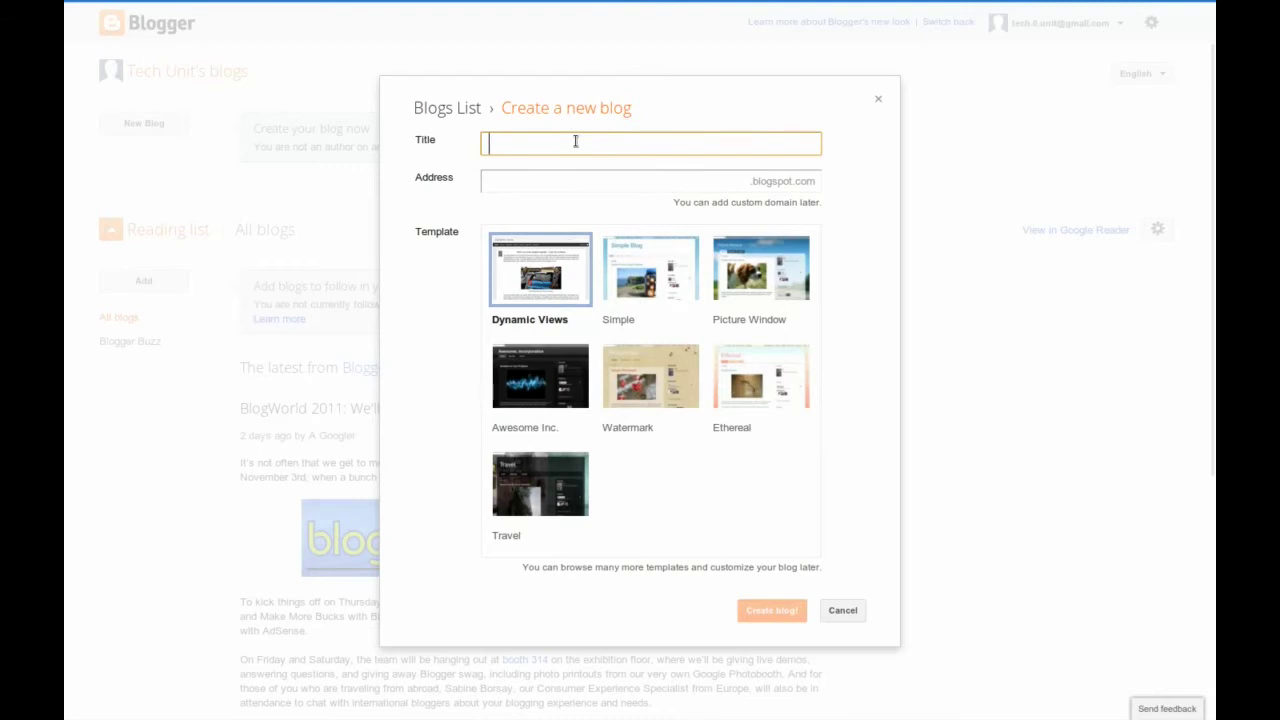
type("My Photoblog")
left_click(631, 181)
type("Mycool")
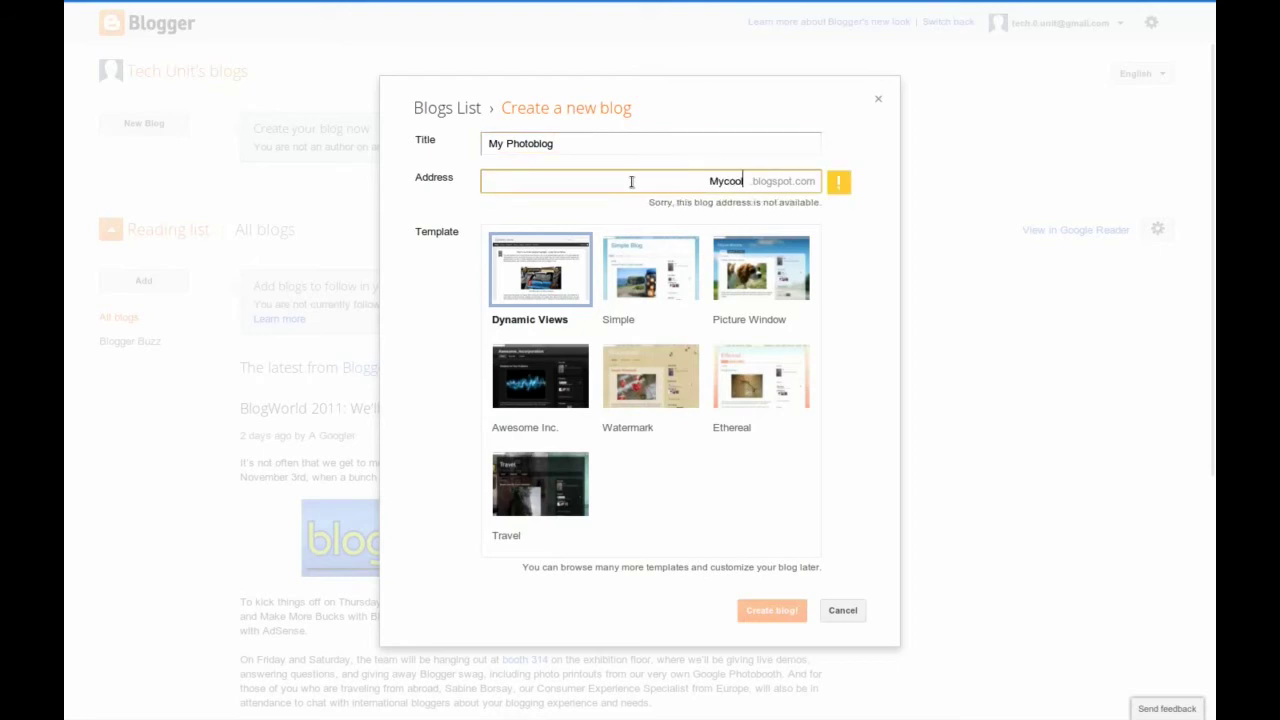
type("photoblog")
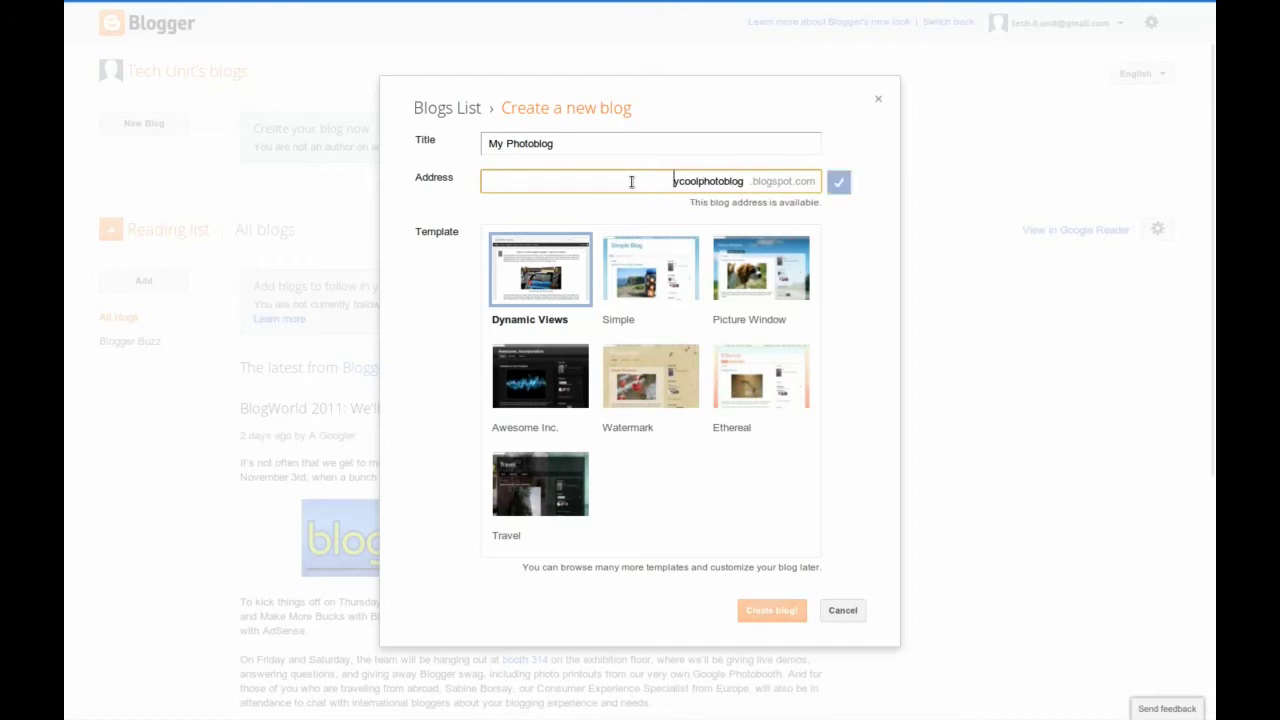
type("my")
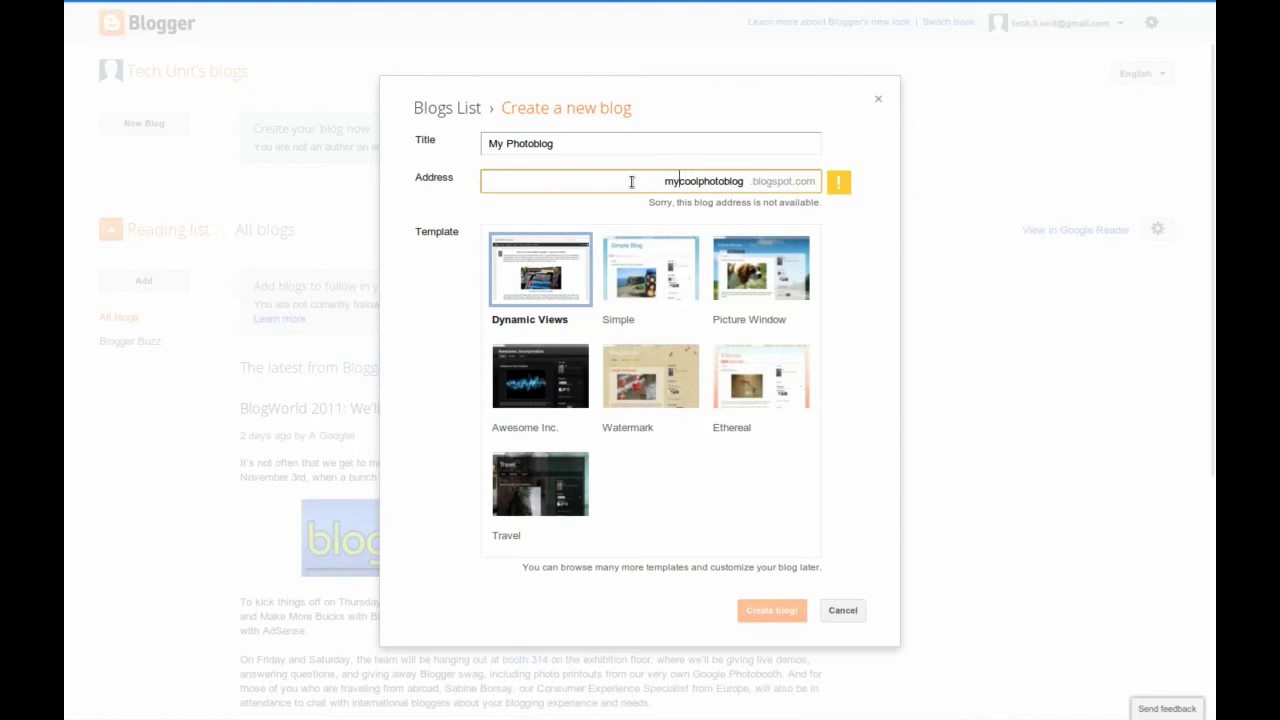
type("rea")
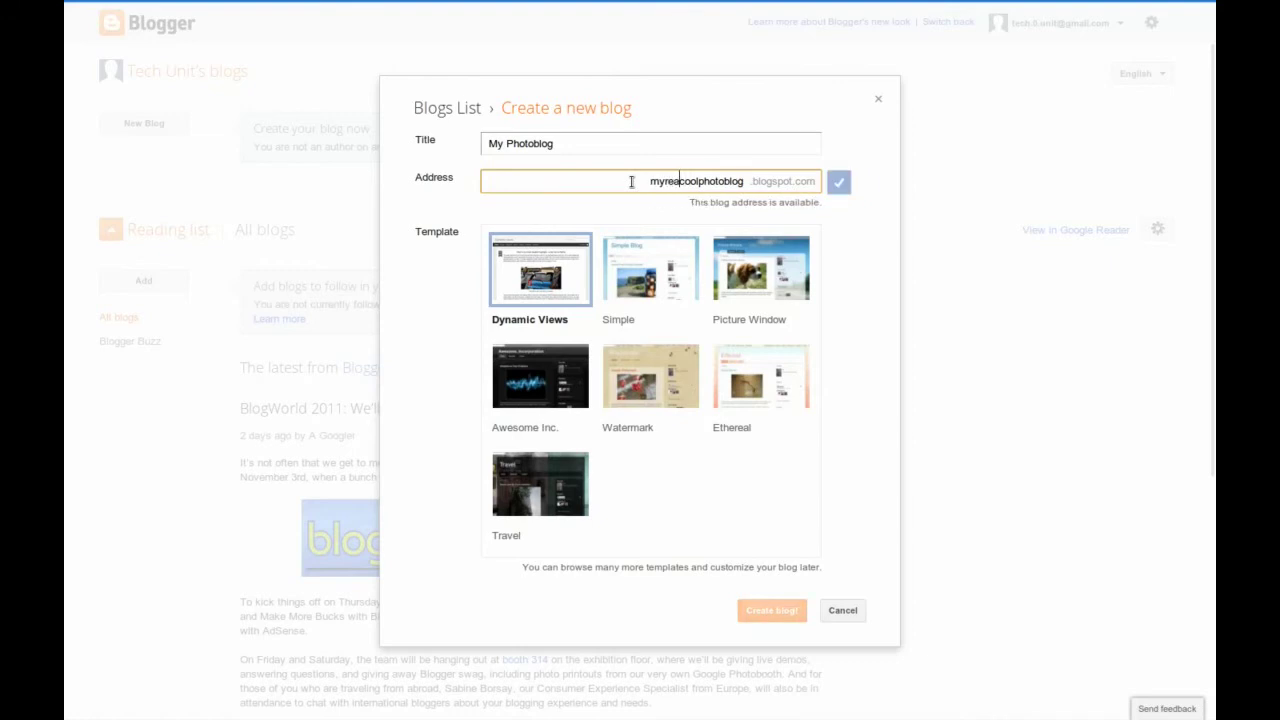
type("lly")
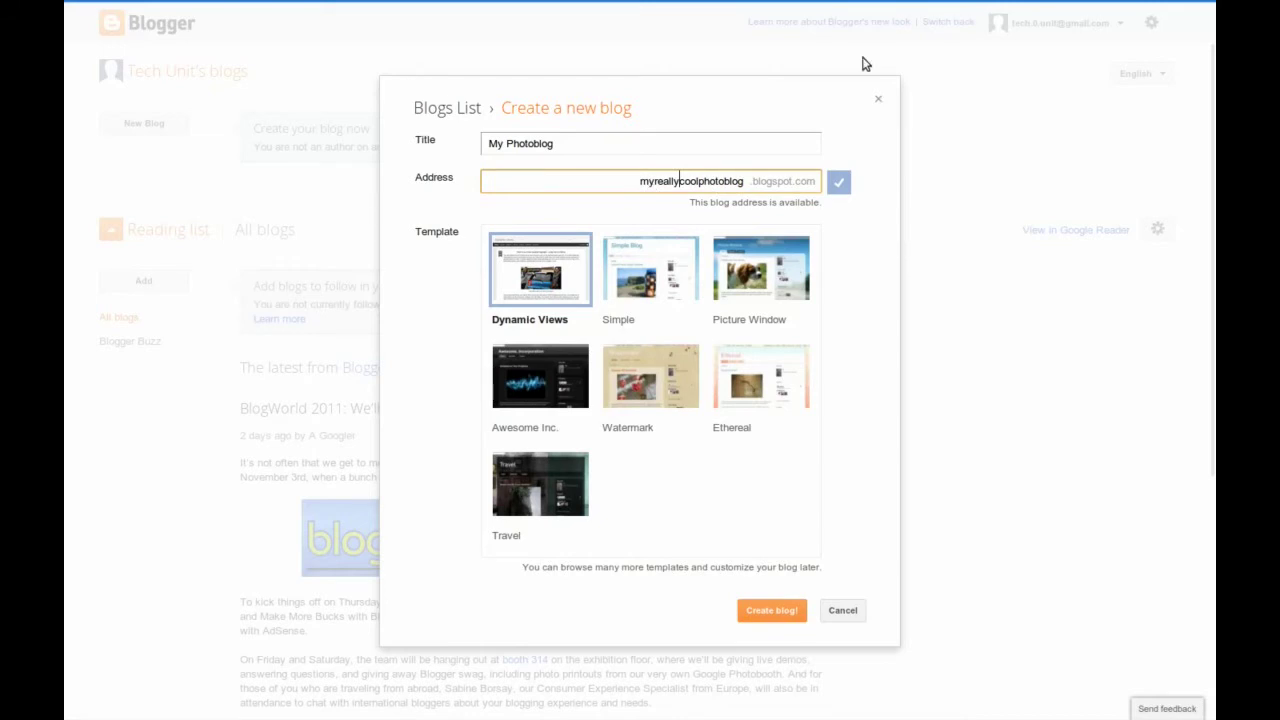
left_click(563, 250)
left_click(771, 610)
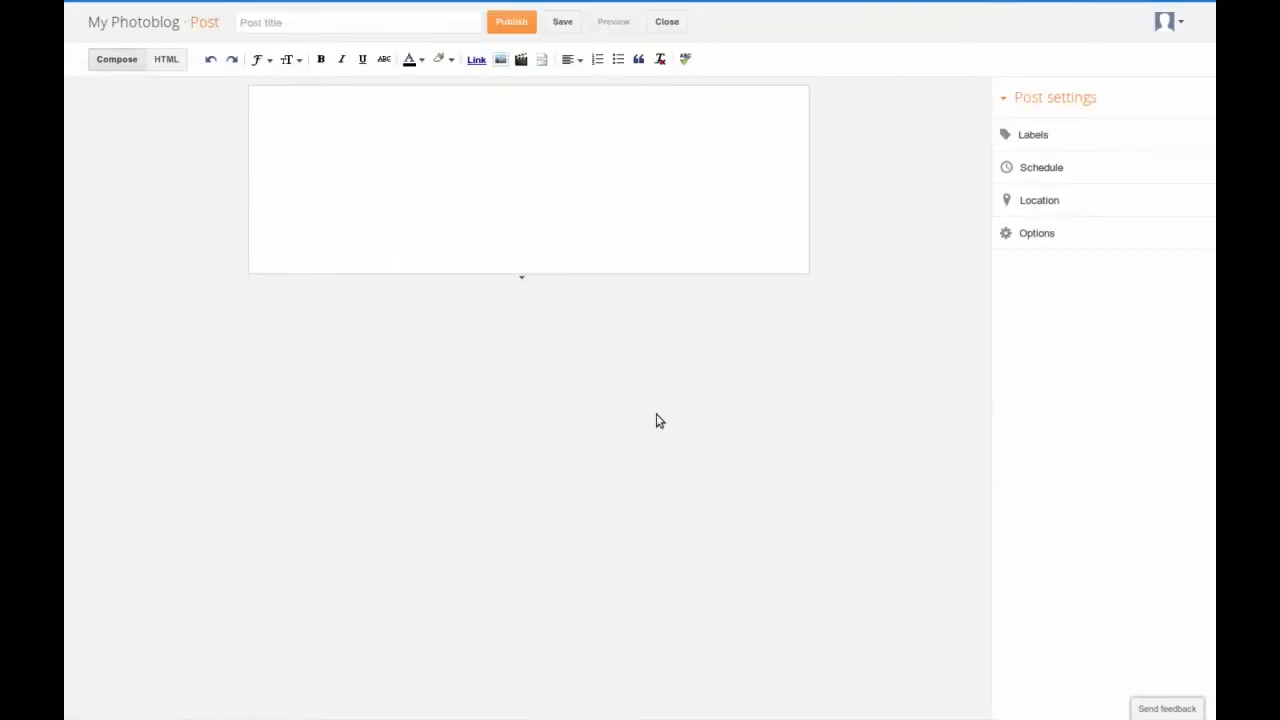
Give the new post the title 'My First Photo' and move into the post body.
left_click(488, 201)
left_click(333, 14)
left_click(404, 170)
Upload Sock Monkey.jpg from the Recently Used files in the Insert image dialog.
left_click(501, 59)
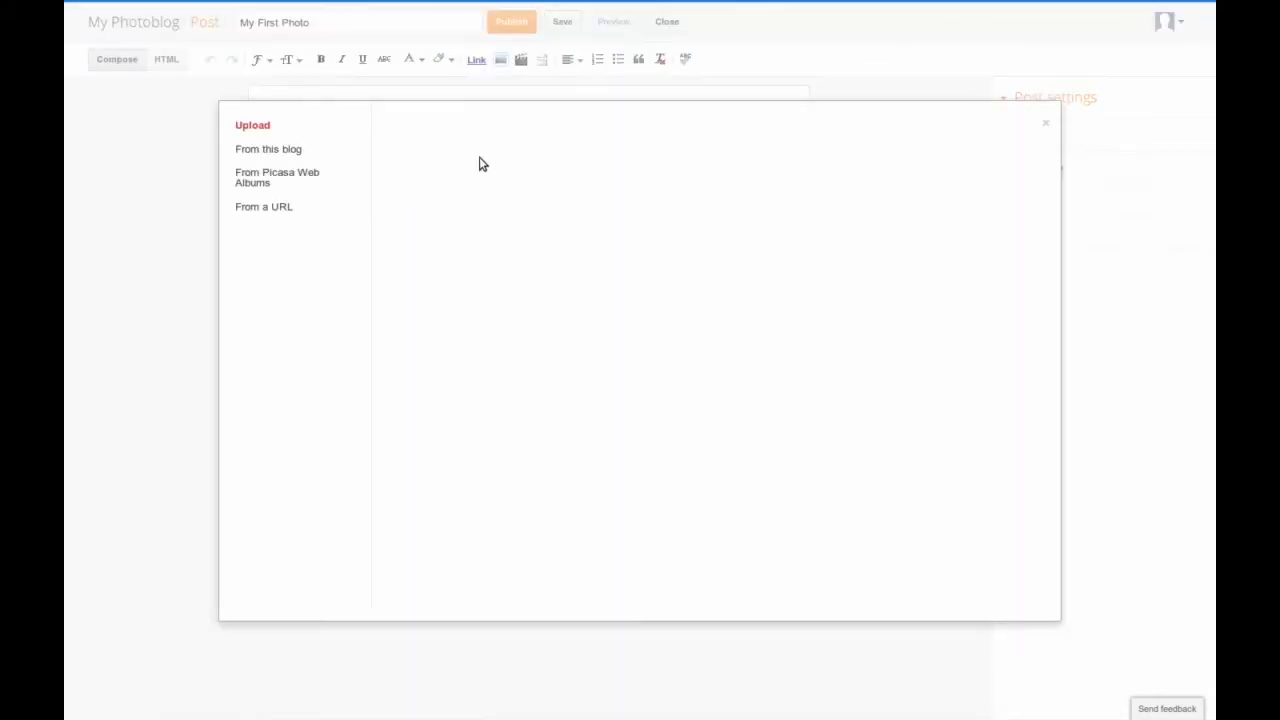
left_click(431, 130)
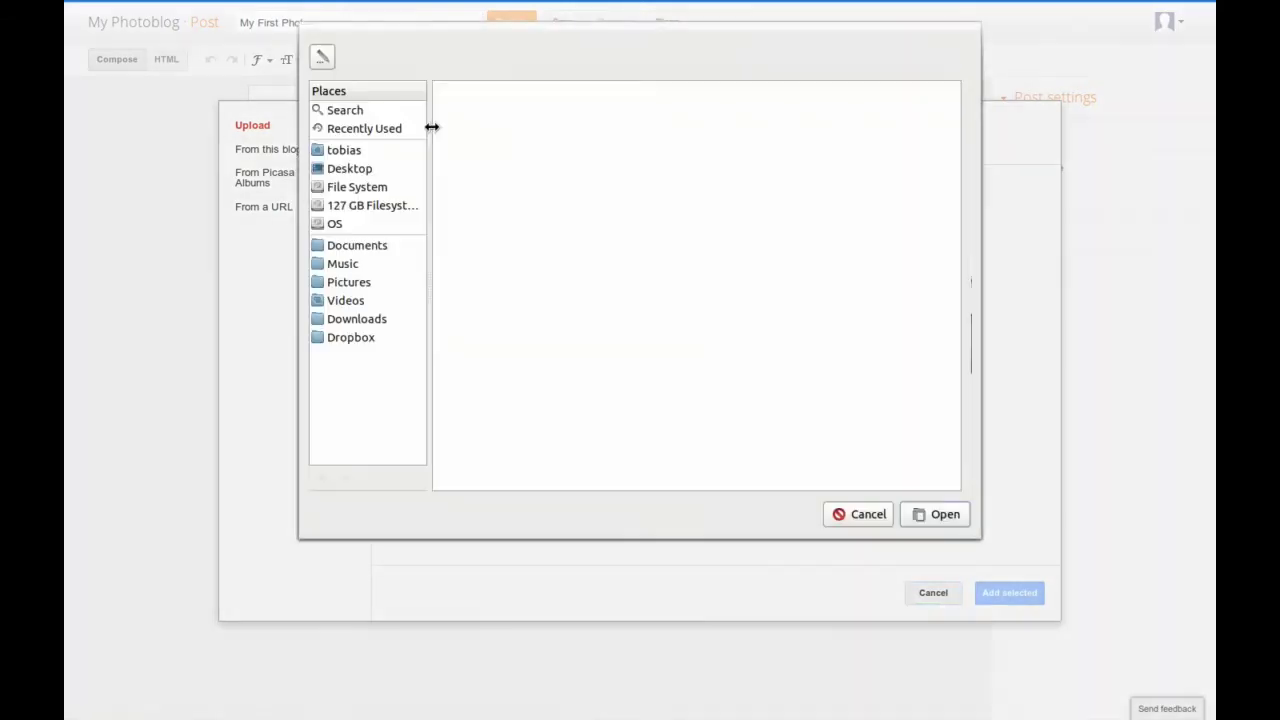
left_click(337, 129)
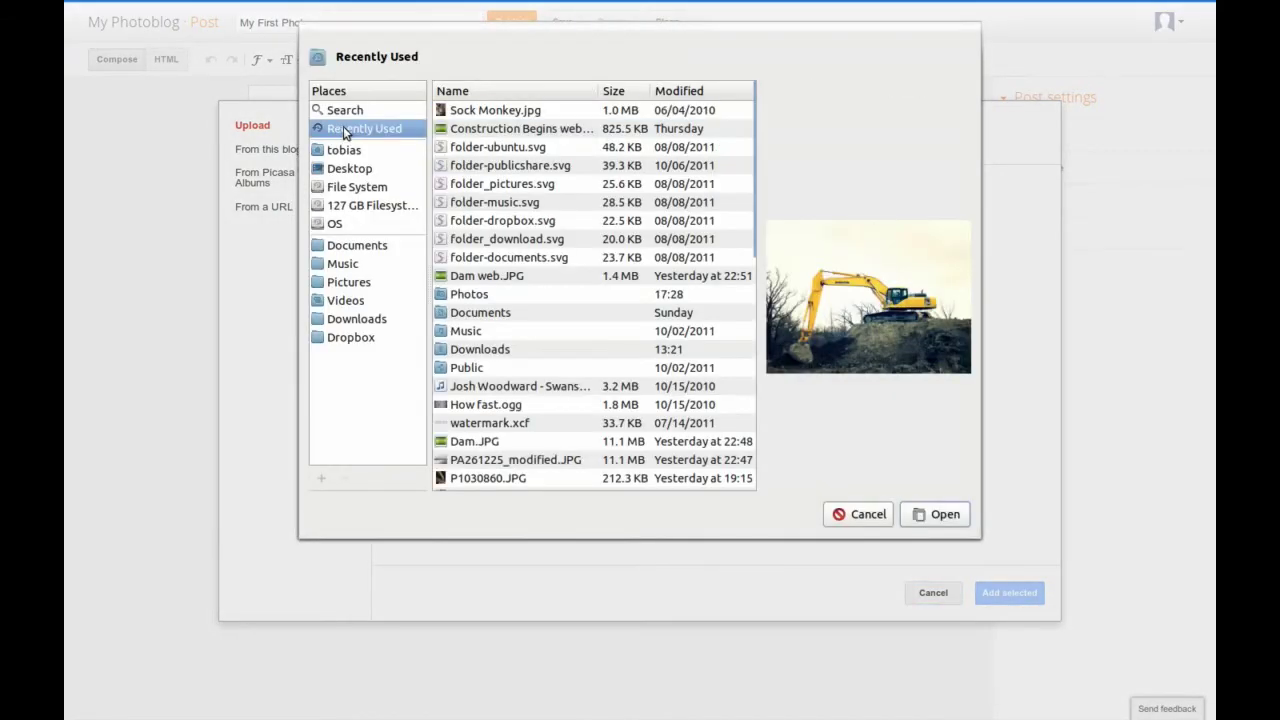
left_click(478, 112)
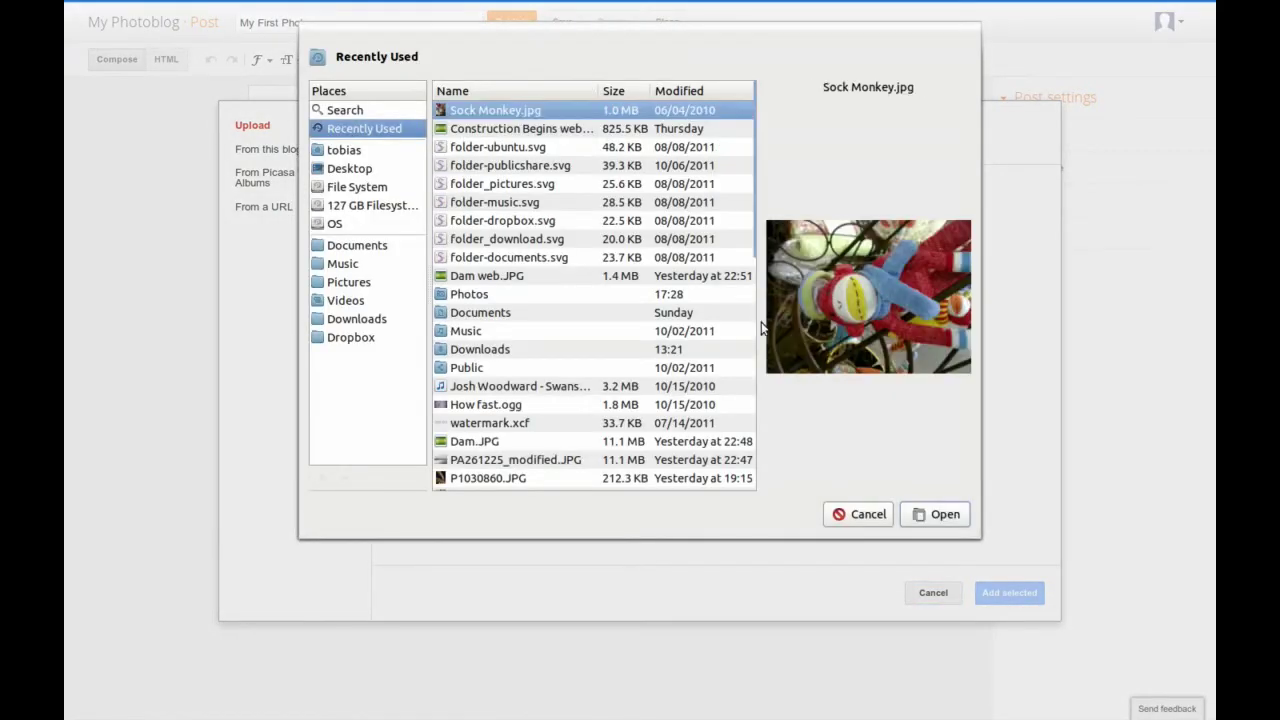
left_click(940, 523)
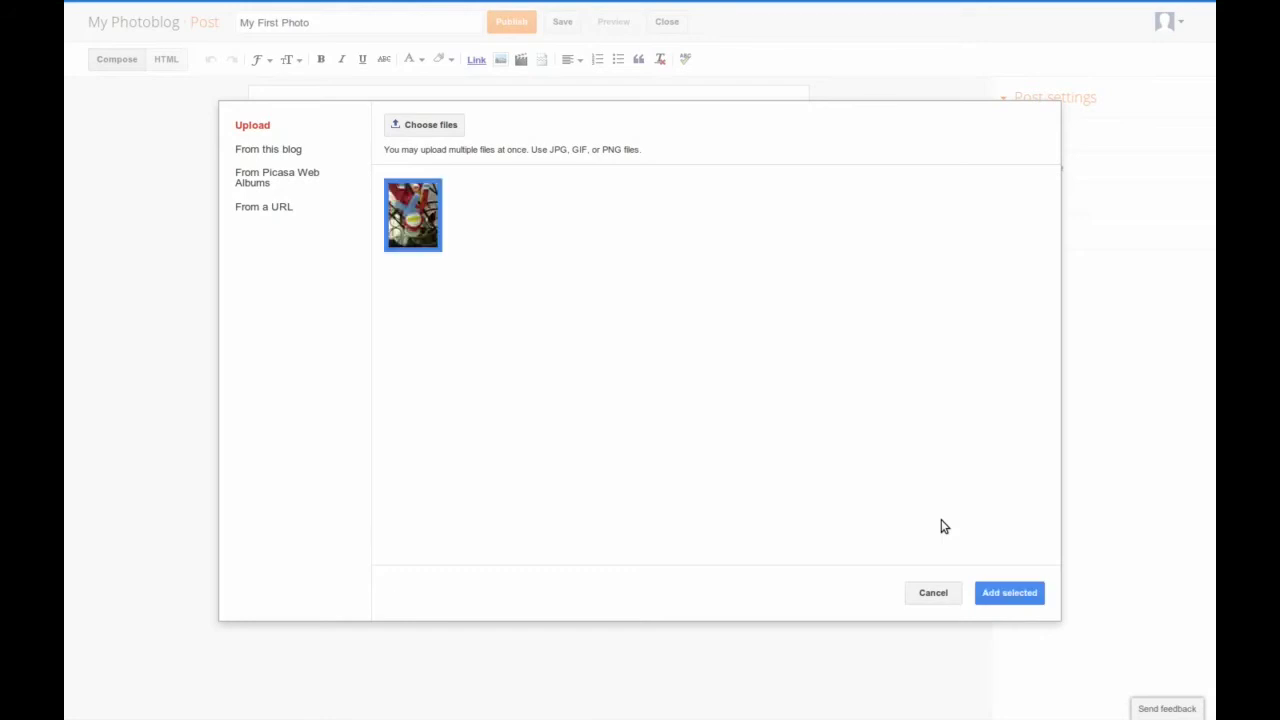
Insert the uploaded sock monkey photo into the post at X-Large size.
left_click(985, 598)
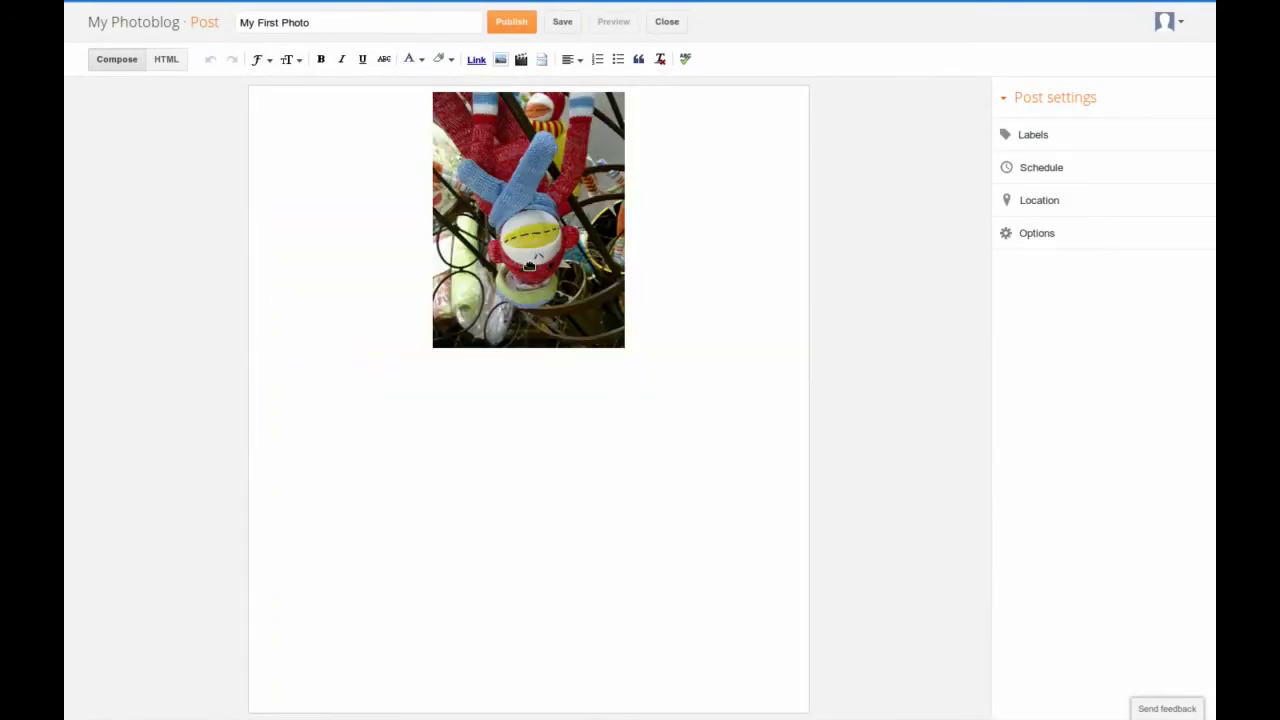
left_click(530, 266)
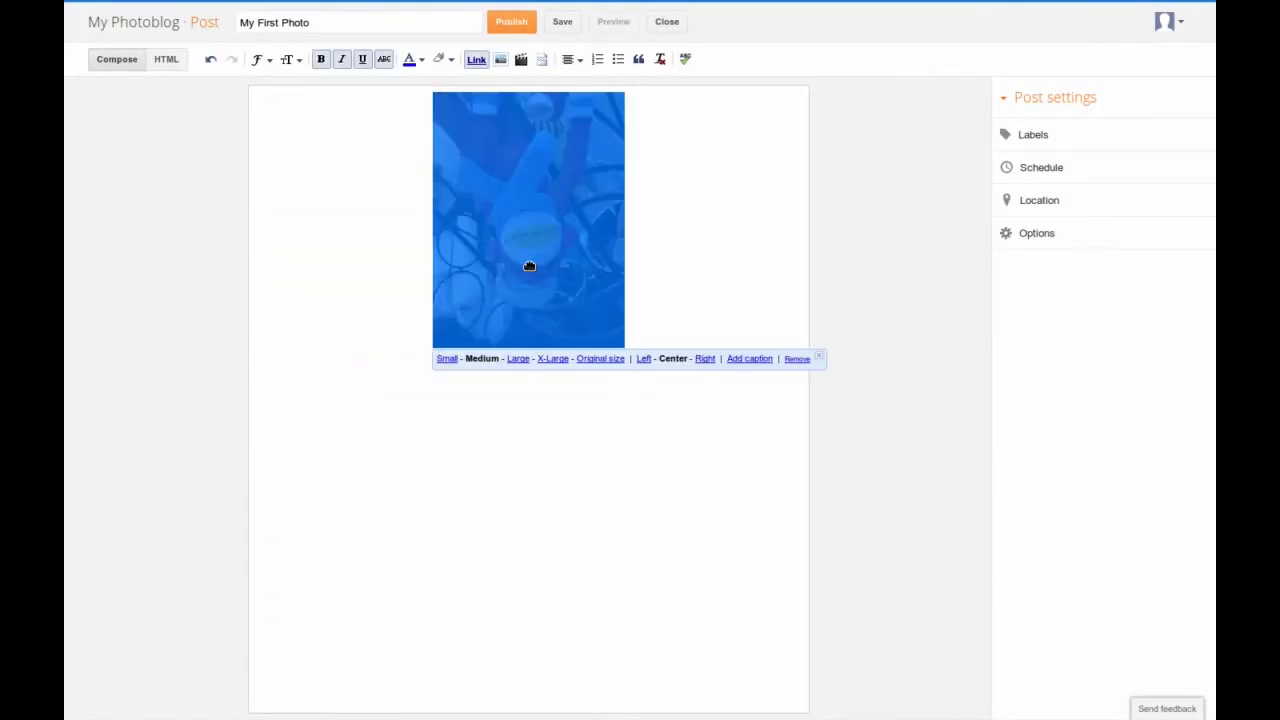
left_click(553, 358)
left_click(748, 543)
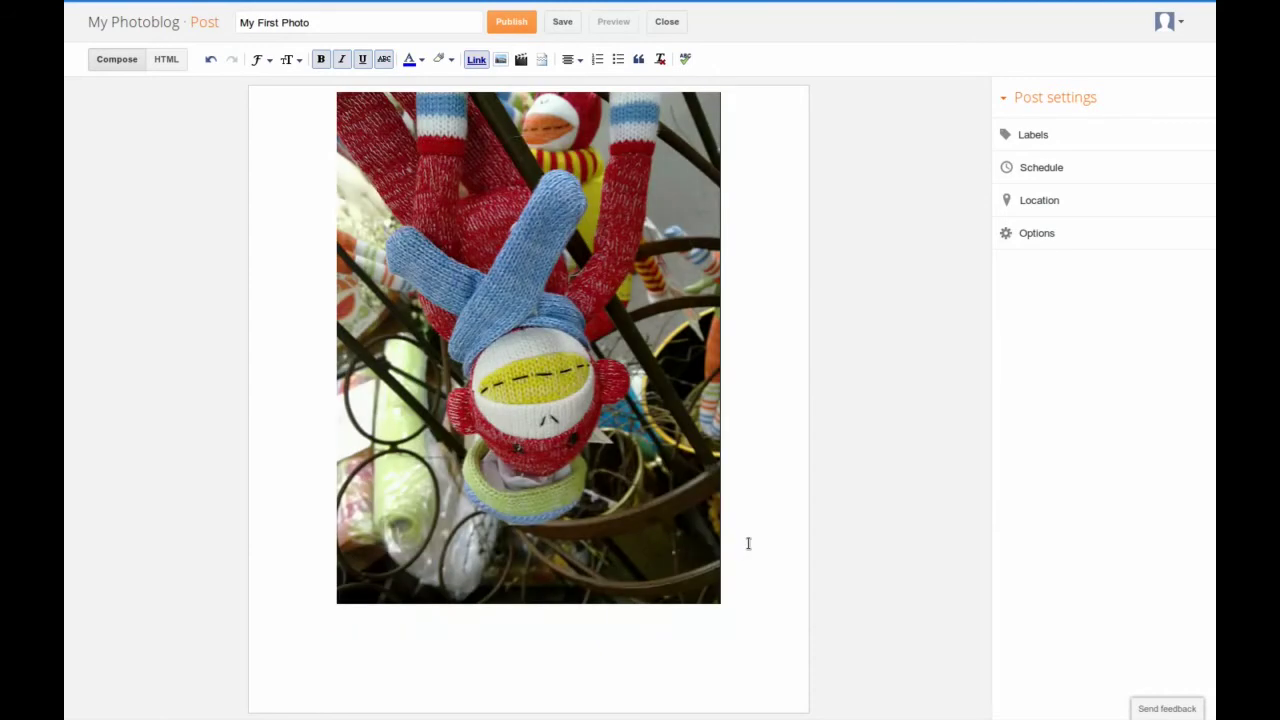
Type the caption 'Funny Little Sock Monkey From thrift Store' below the photo.
left_click(504, 699)
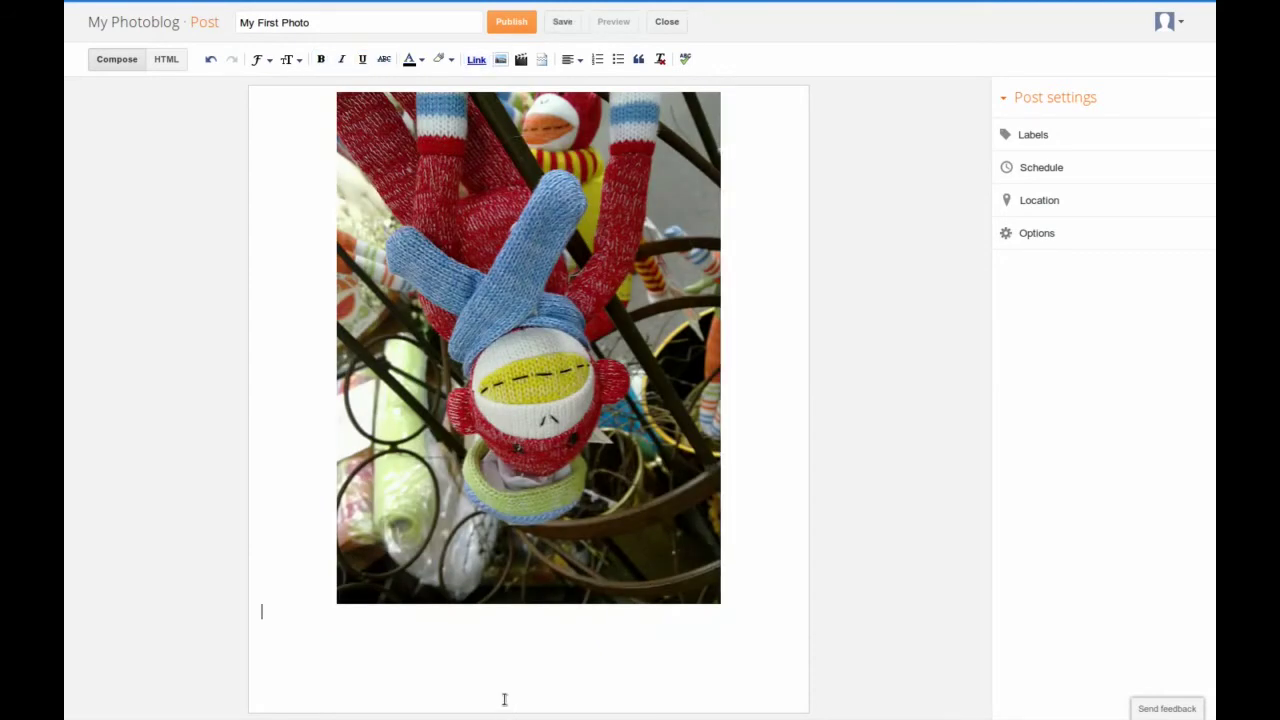
type("Funny Li")
type("ttel")
type("le Sock Monkey ")
type("From ")
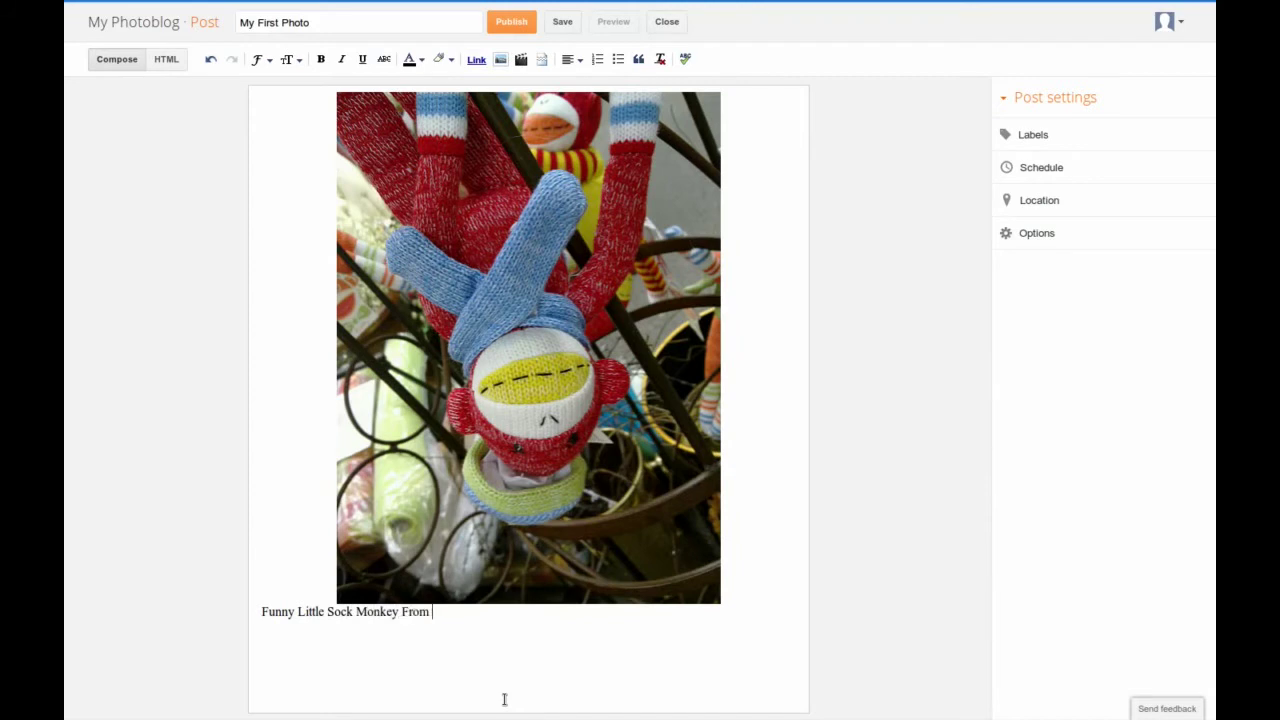
type("thrift Store")
Centre the caption text under the photo.
left_click(260, 611)
left_click(554, 622, "shift")
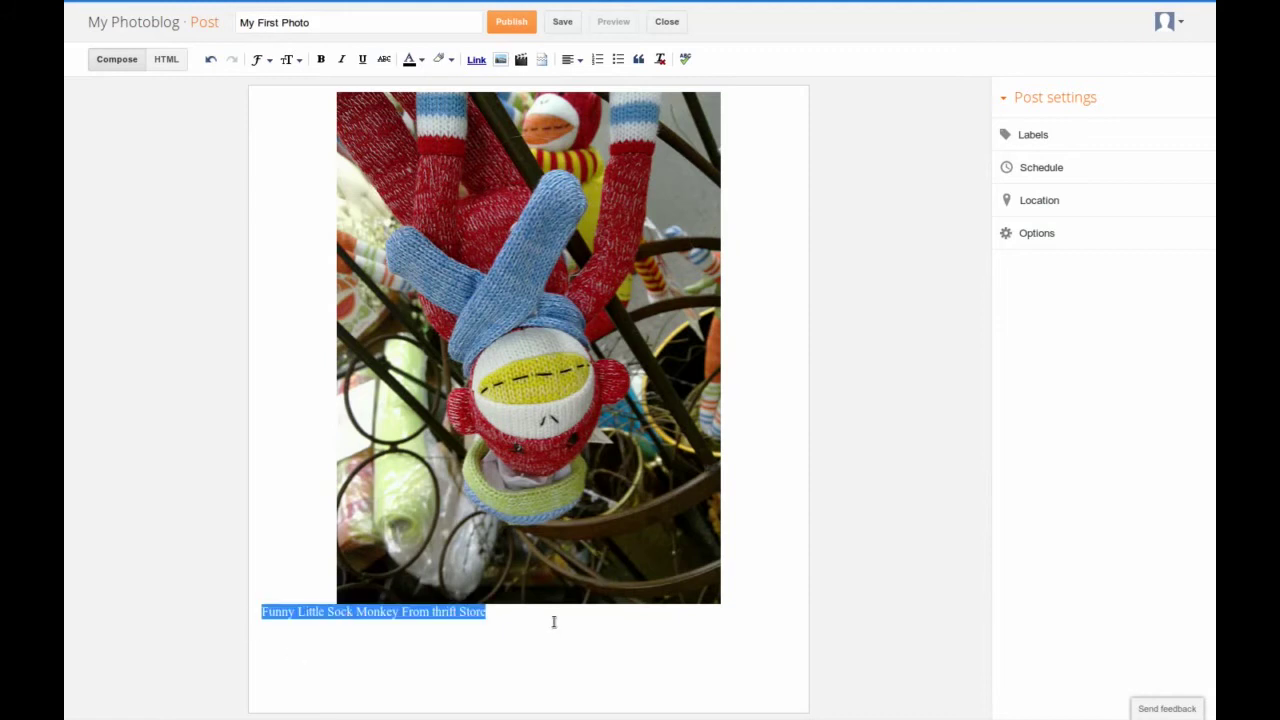
left_click(575, 59)
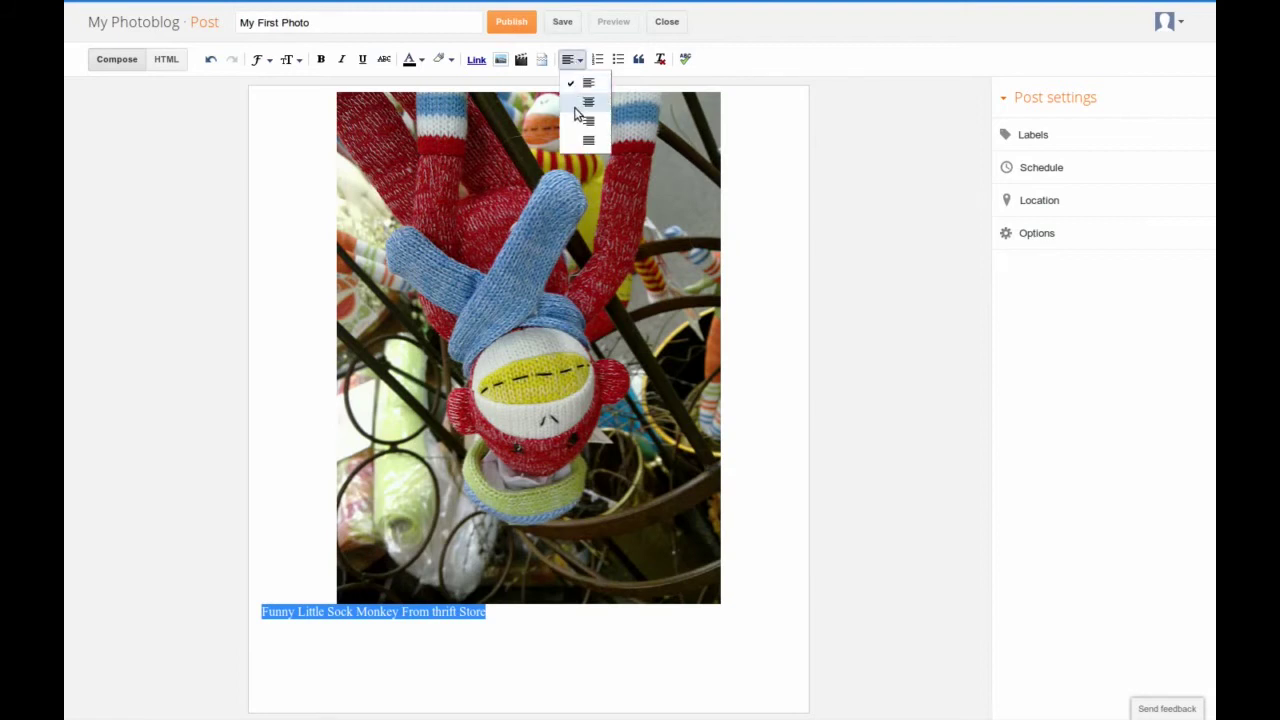
left_click(578, 105)
left_click(786, 337)
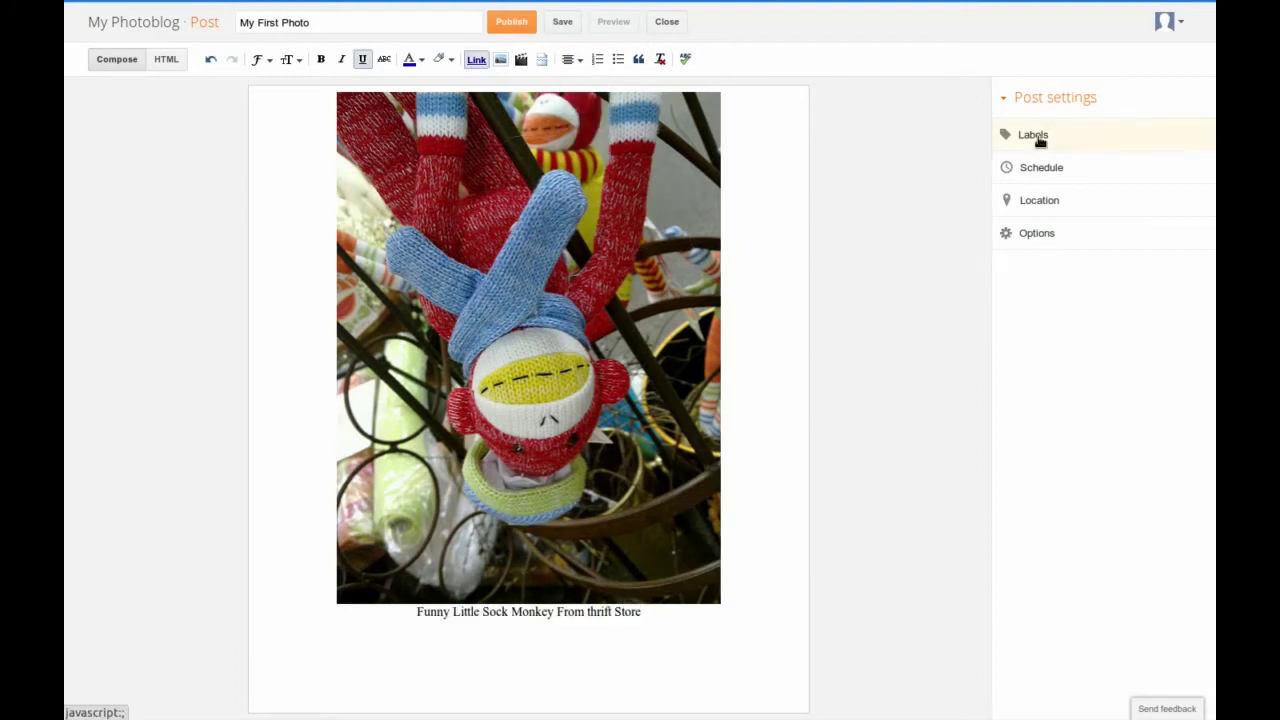
Add the labels Sock Monkey, Photoblog and Photography to the post.
left_click(1036, 135)
type("Sock Monkey,")
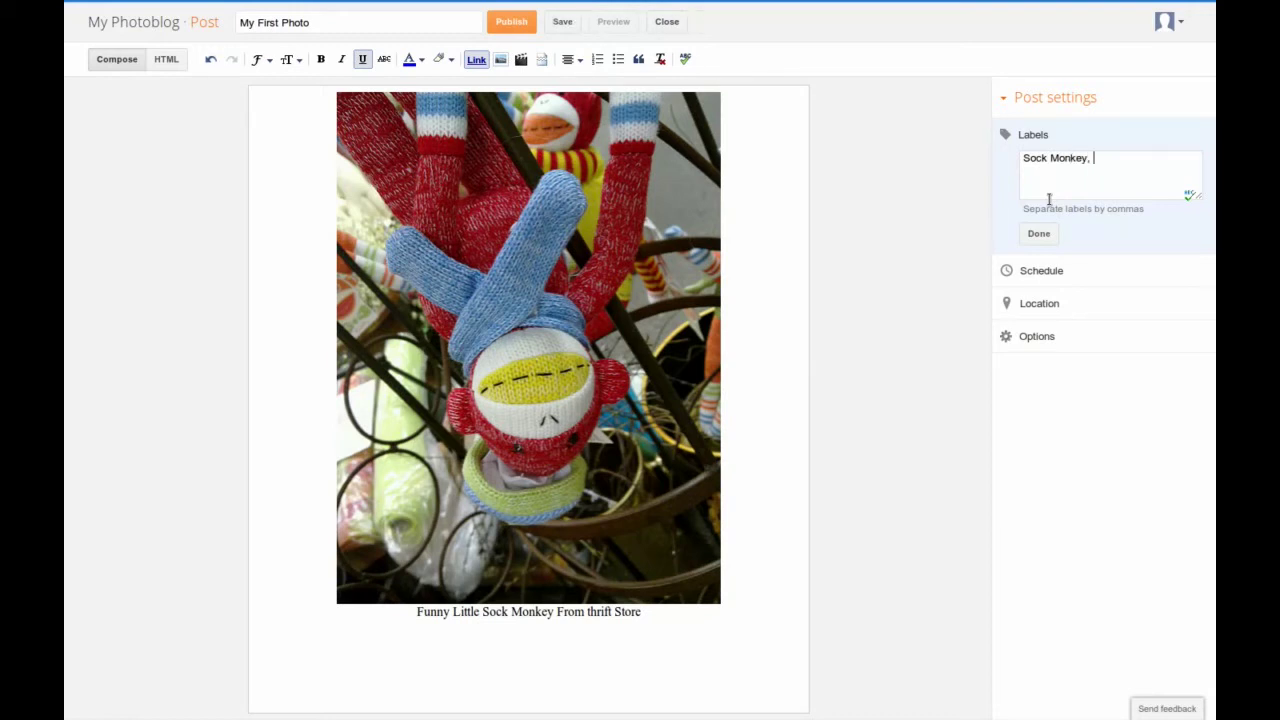
type(" Photoblog, Photography,")
left_click(1046, 234)
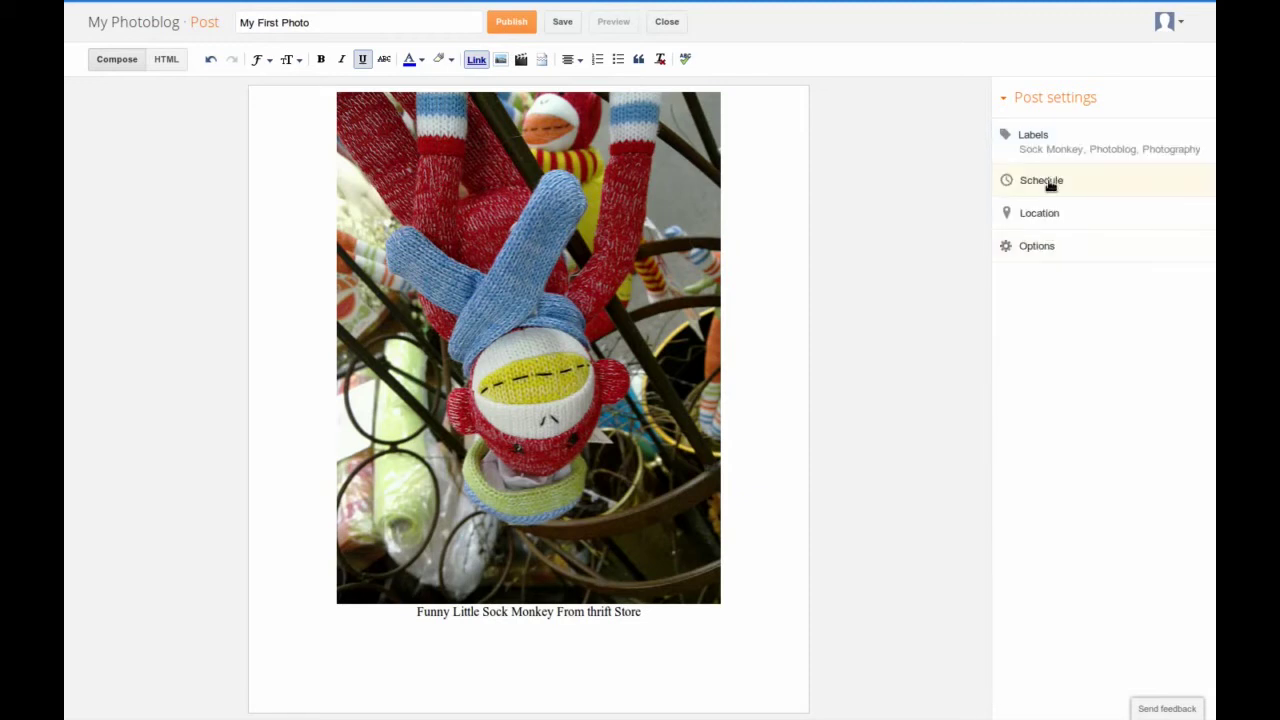
Set the post's location to Ames, IA, USA and publish the post.
left_click(1047, 225)
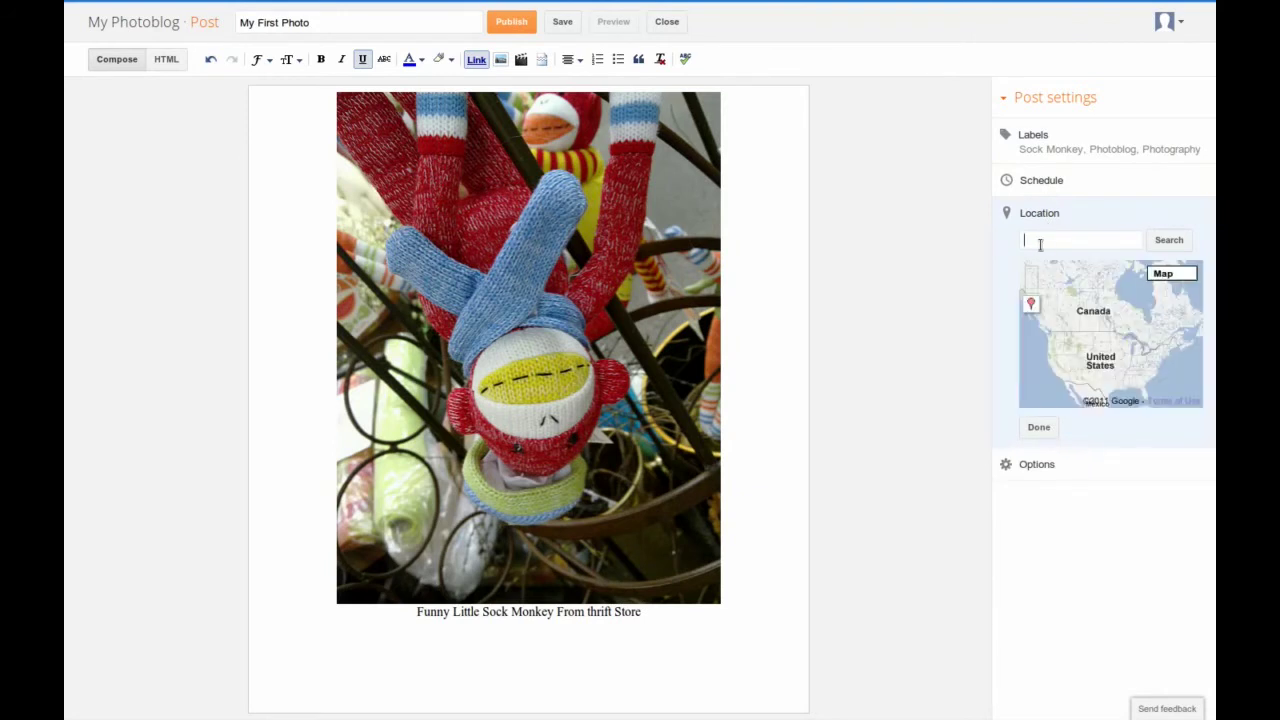
type("Ama")
type("s IA")
key("Return")
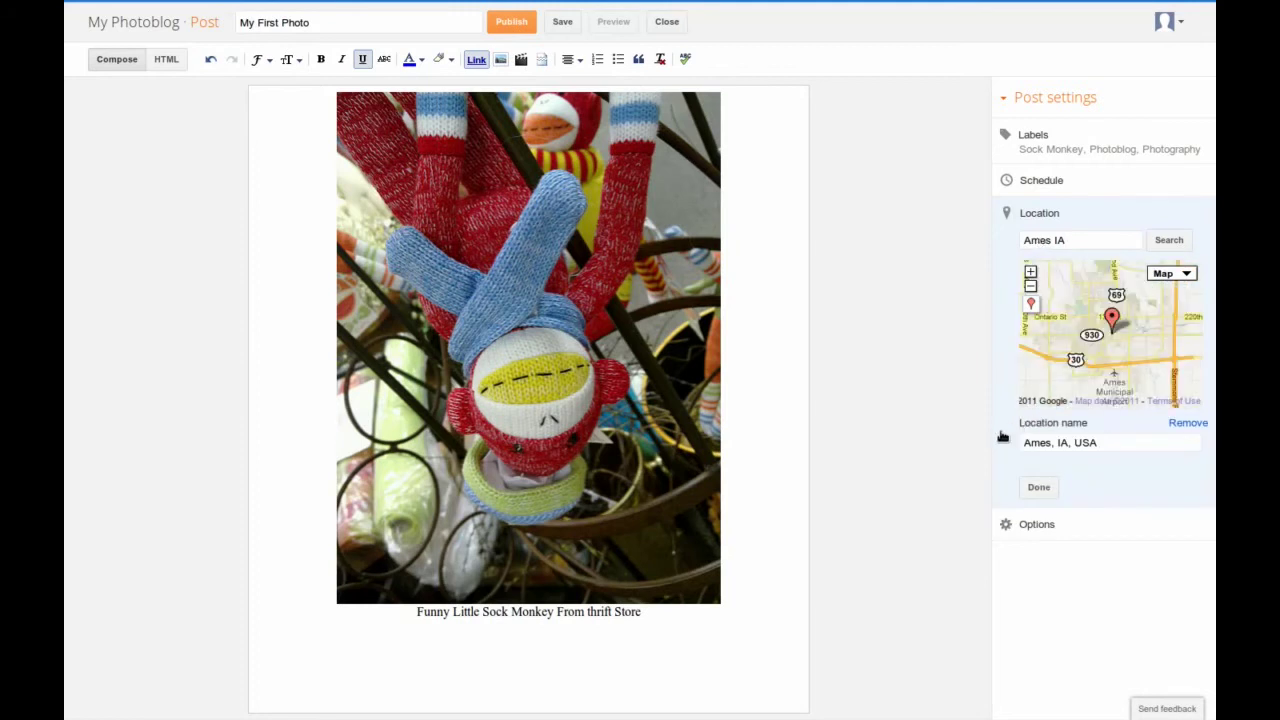
left_click(1040, 486)
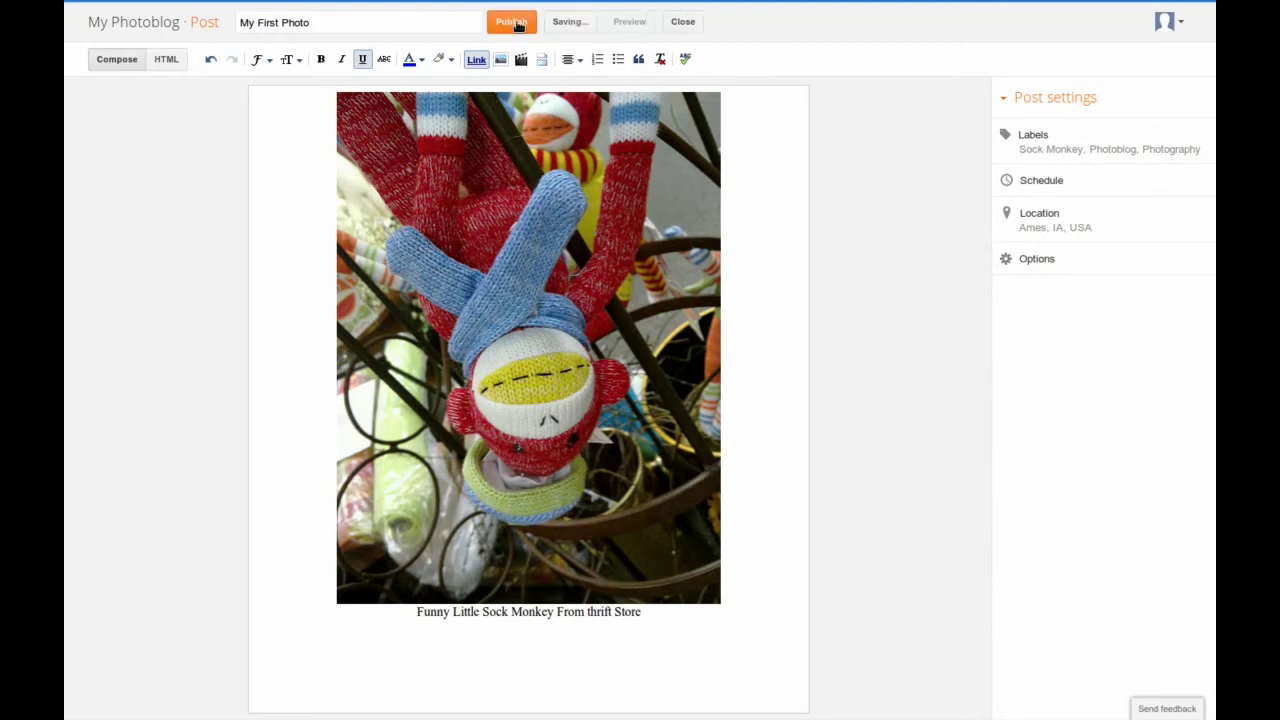
left_click(511, 22)
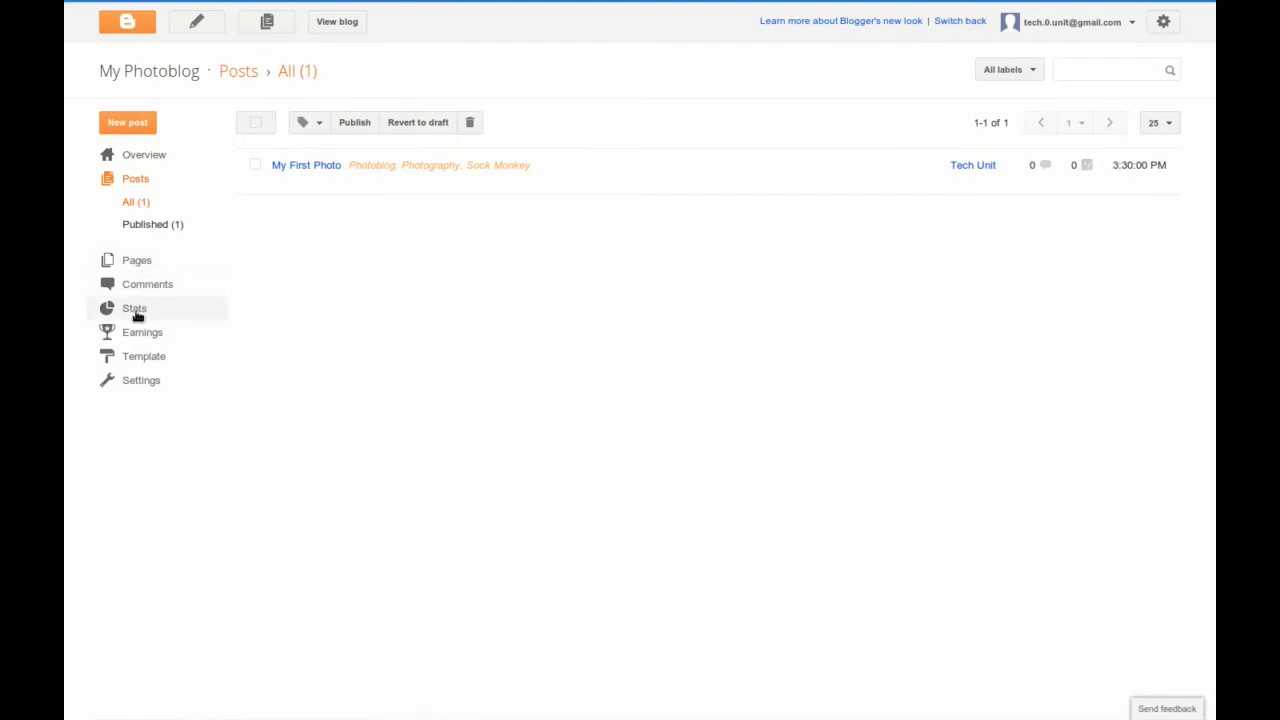
Check the blog's Stats overview, then go to the Template page.
left_click(136, 312)
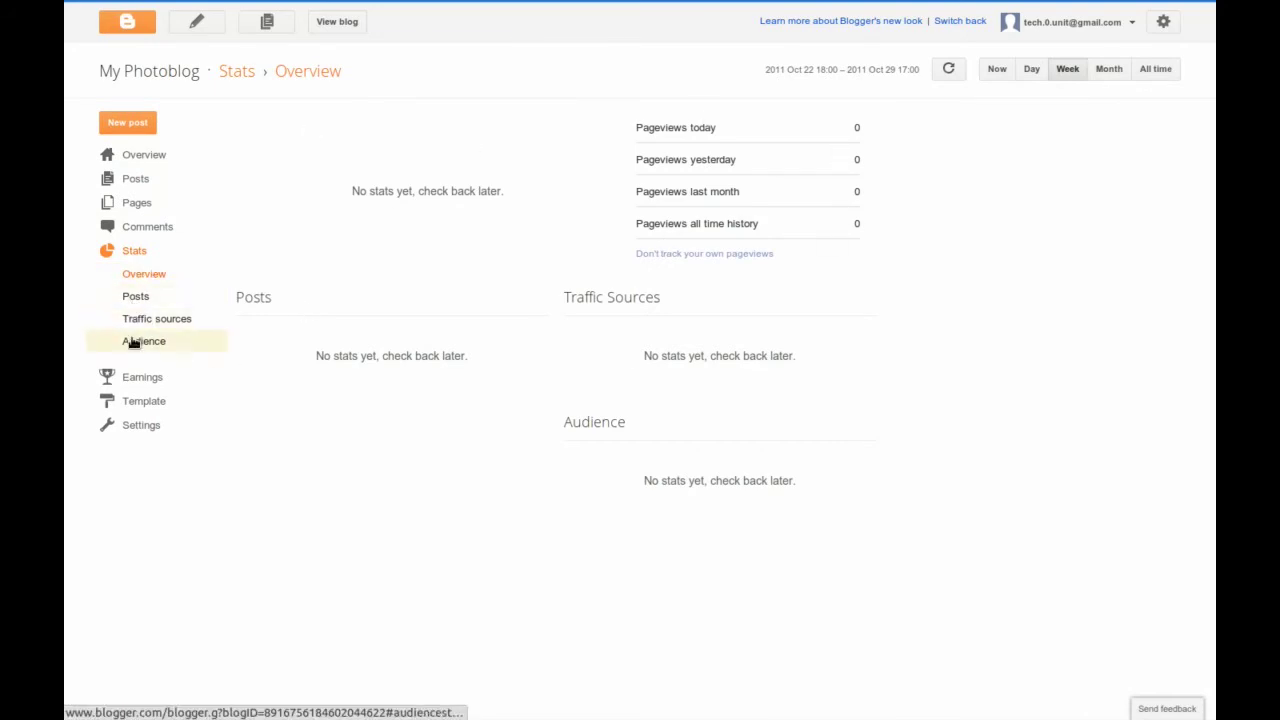
left_click(124, 400)
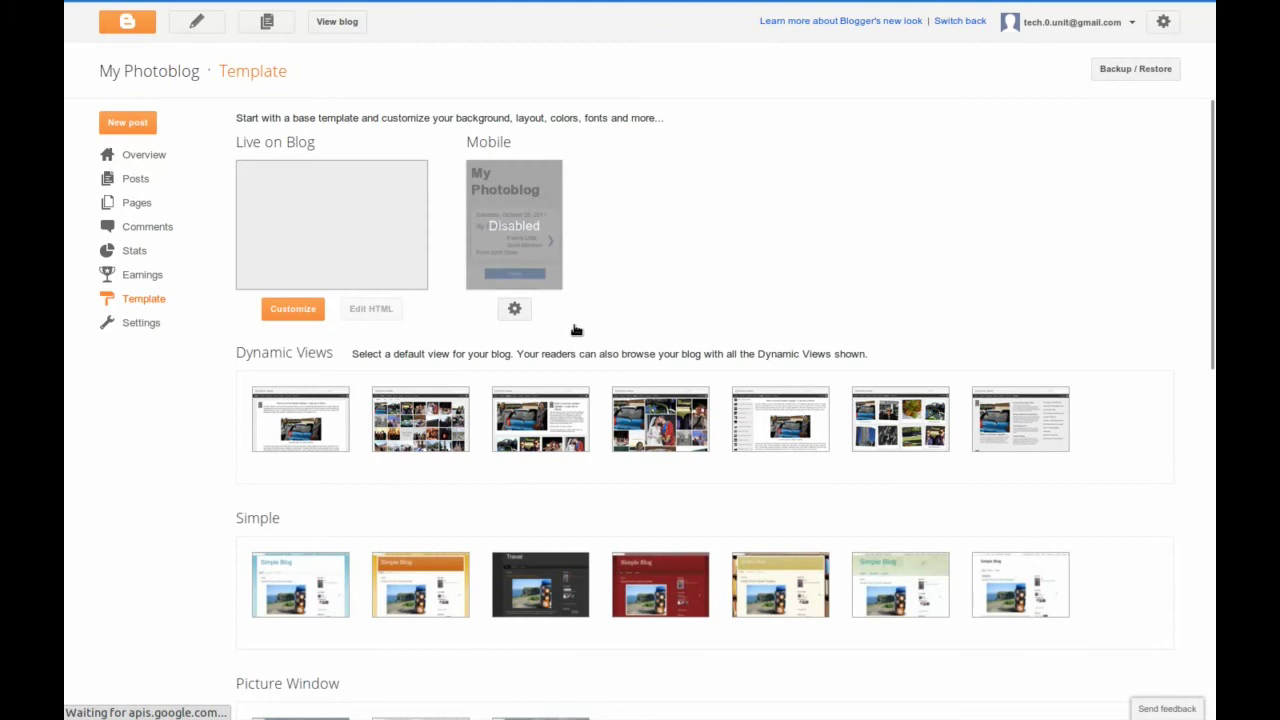
Open the Template Designer, preview Flipcard, Magazine, Mosaic and Sidebar, and choose Snapshot.
left_click(309, 316)
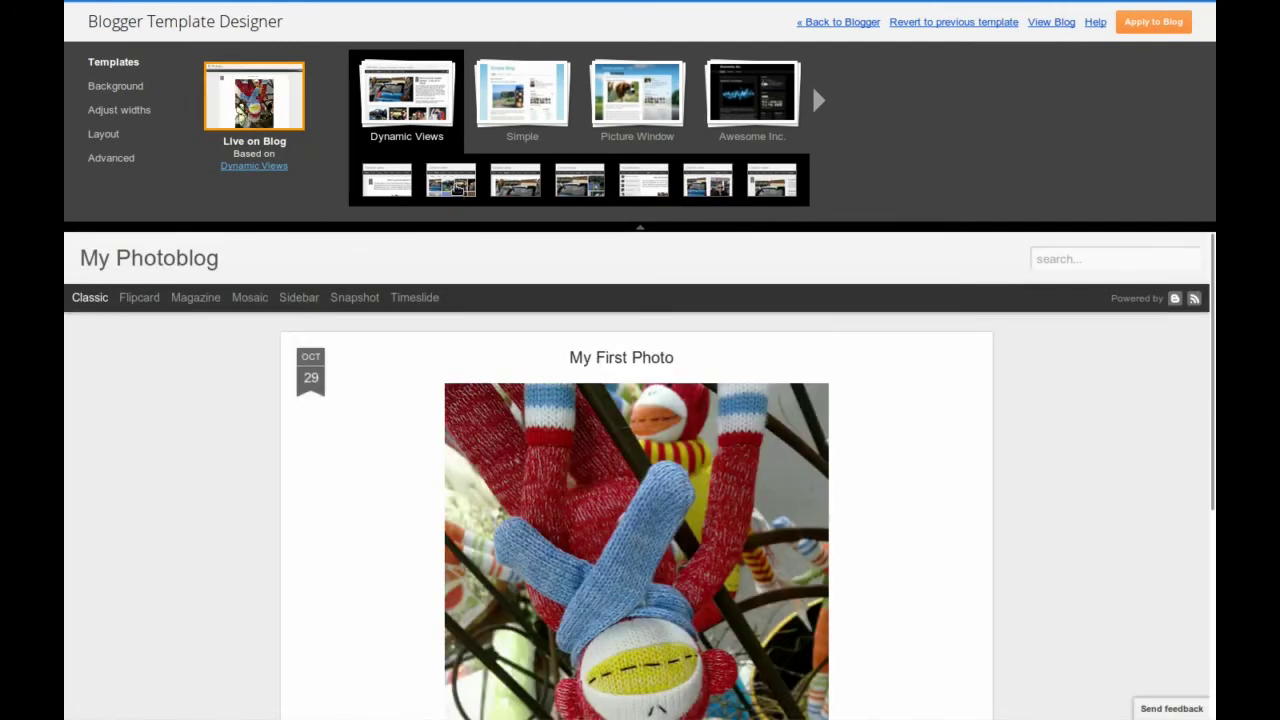
left_click(460, 188)
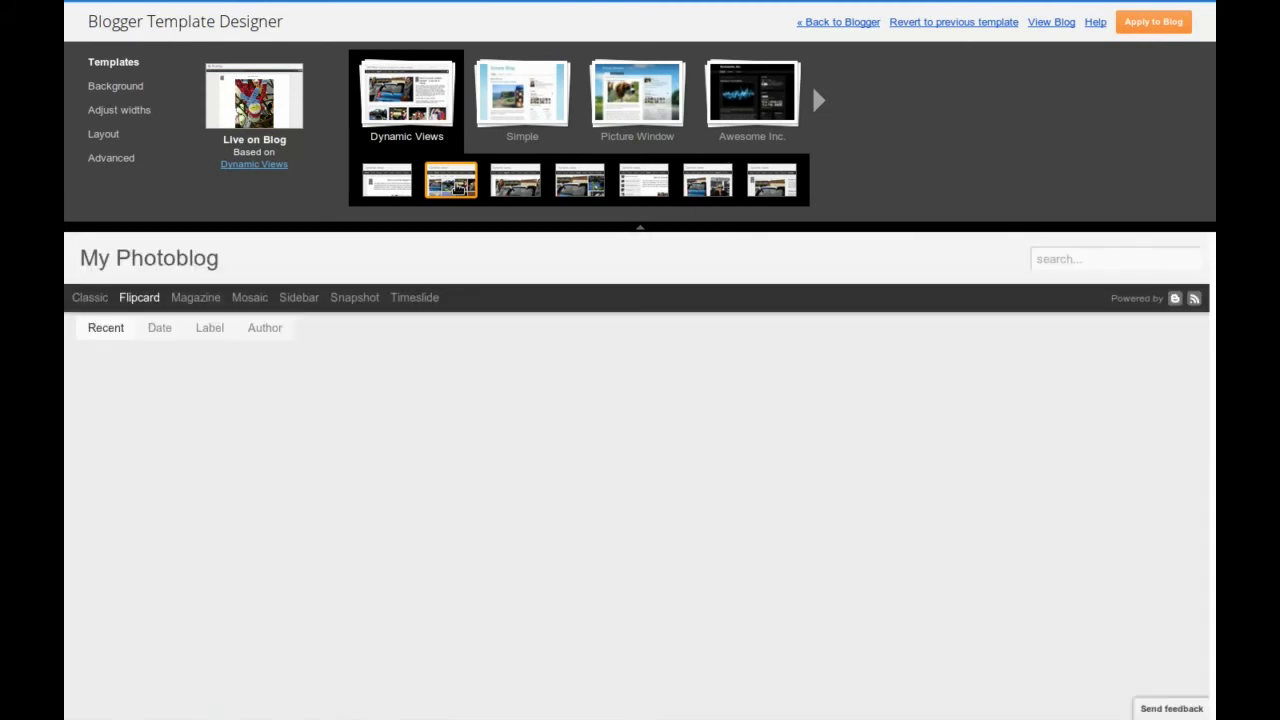
left_click(528, 188)
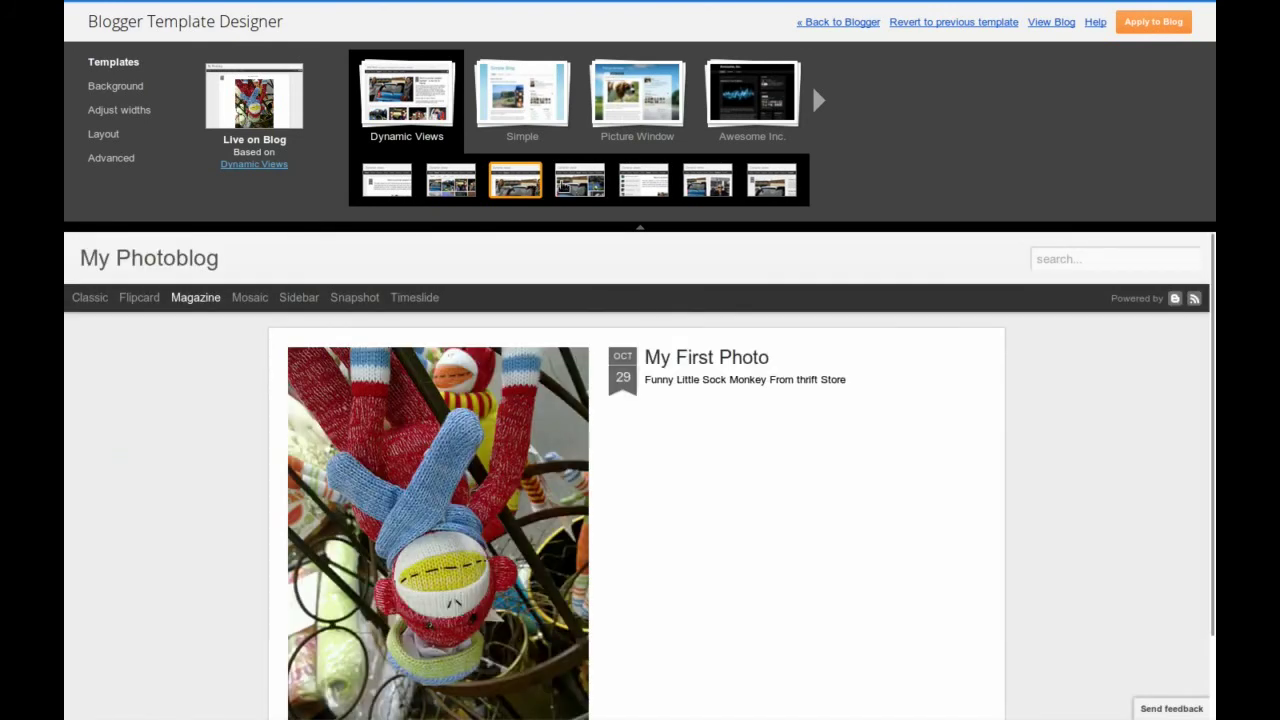
left_click(577, 188)
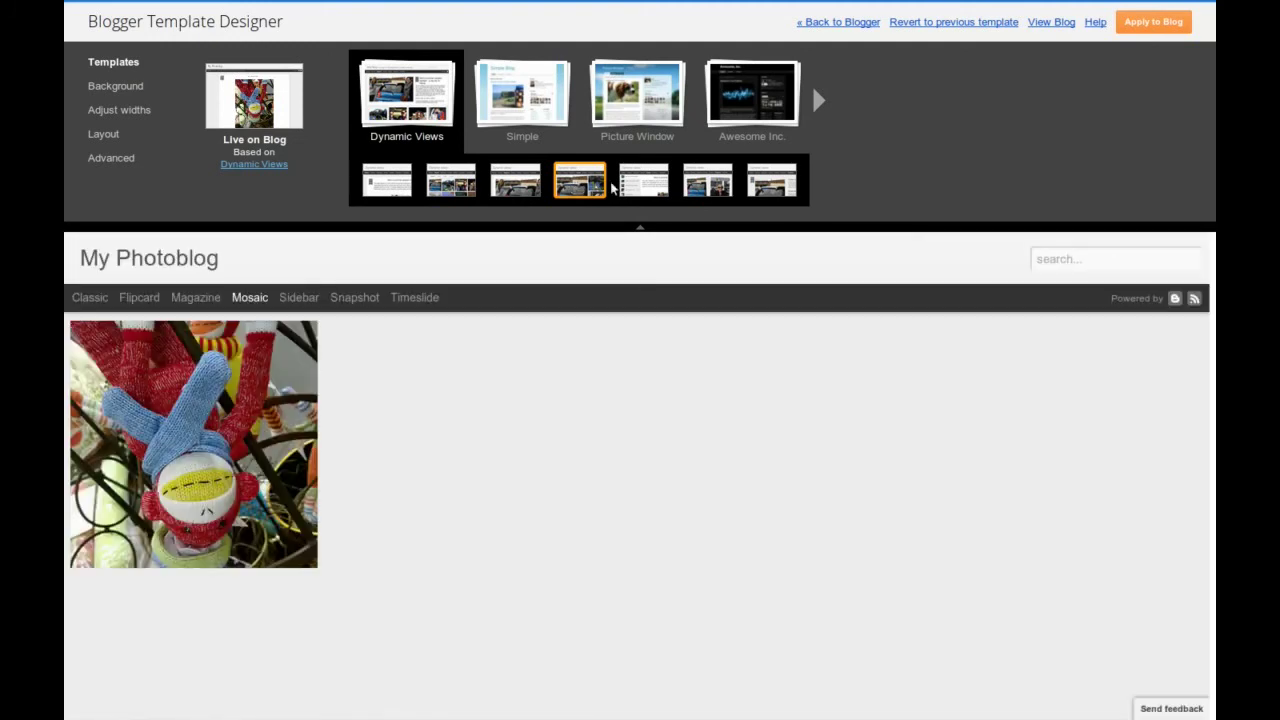
mouse_move(270, 452)
left_click(643, 183)
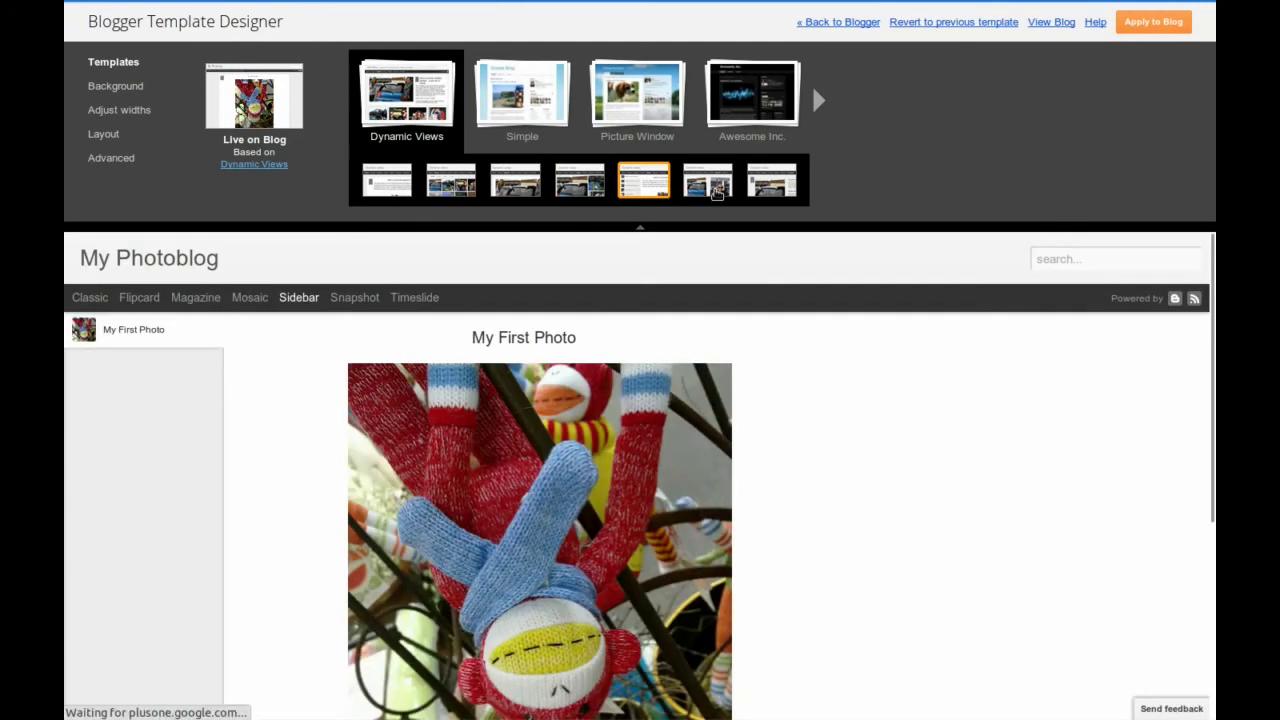
left_click(716, 193)
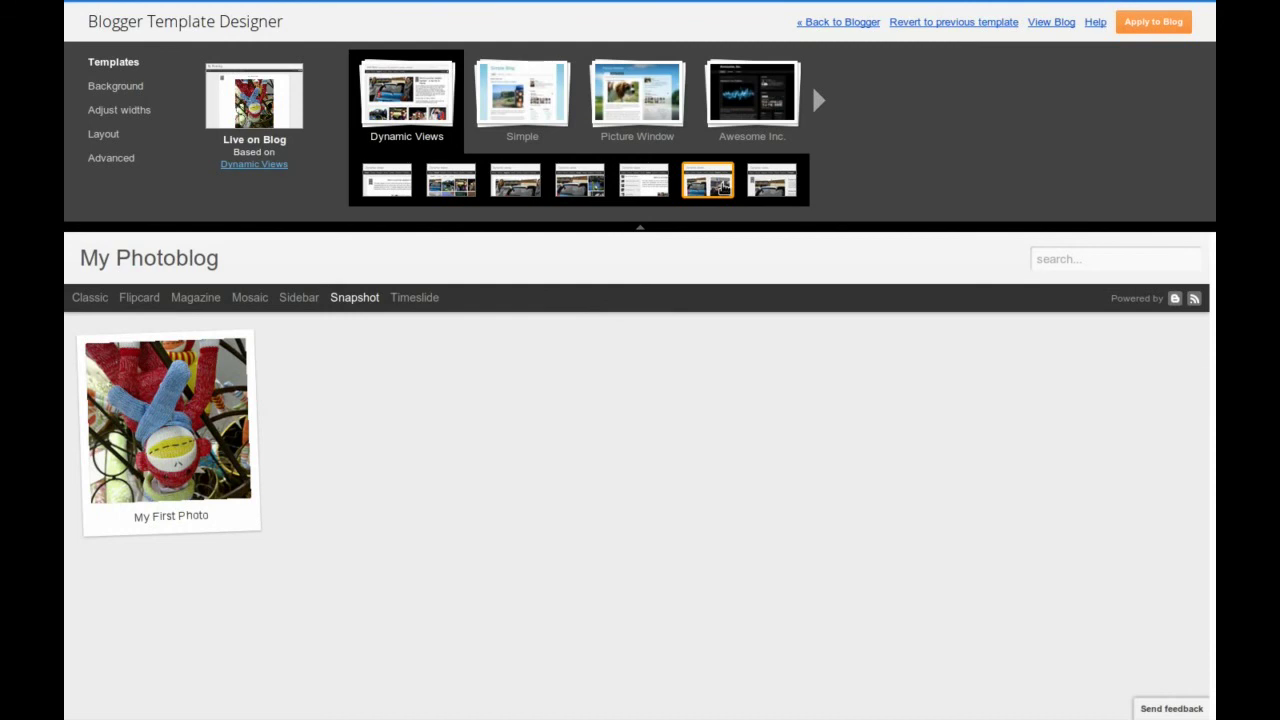
Set the Blog Title font to Lobster under Advanced and apply the template to the blog.
left_click(118, 160)
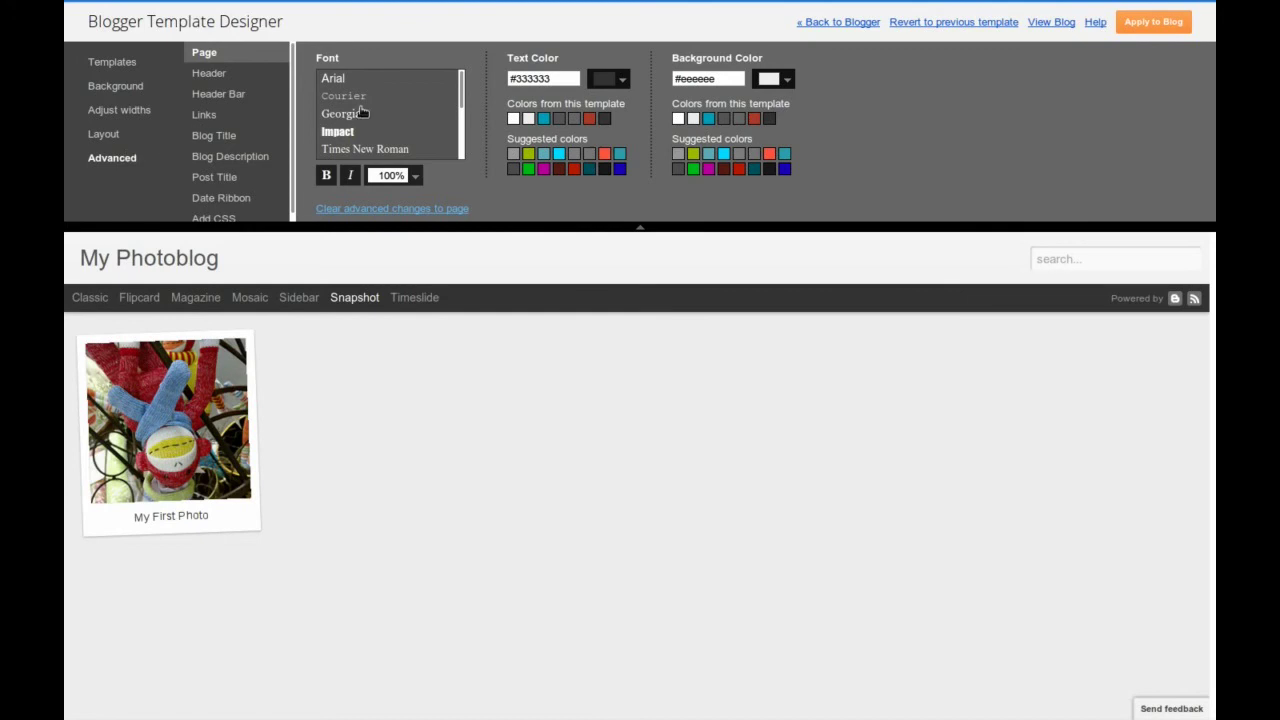
left_click(214, 136)
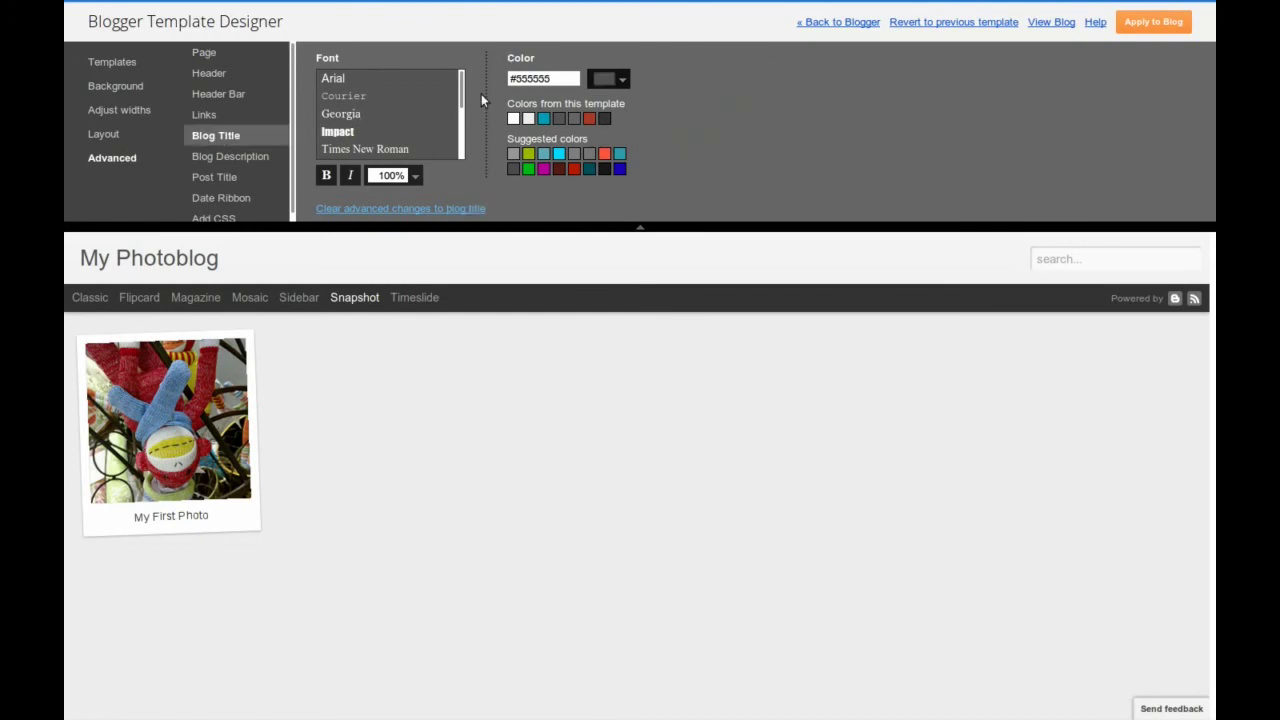
left_click_drag(461, 91, 461, 124)
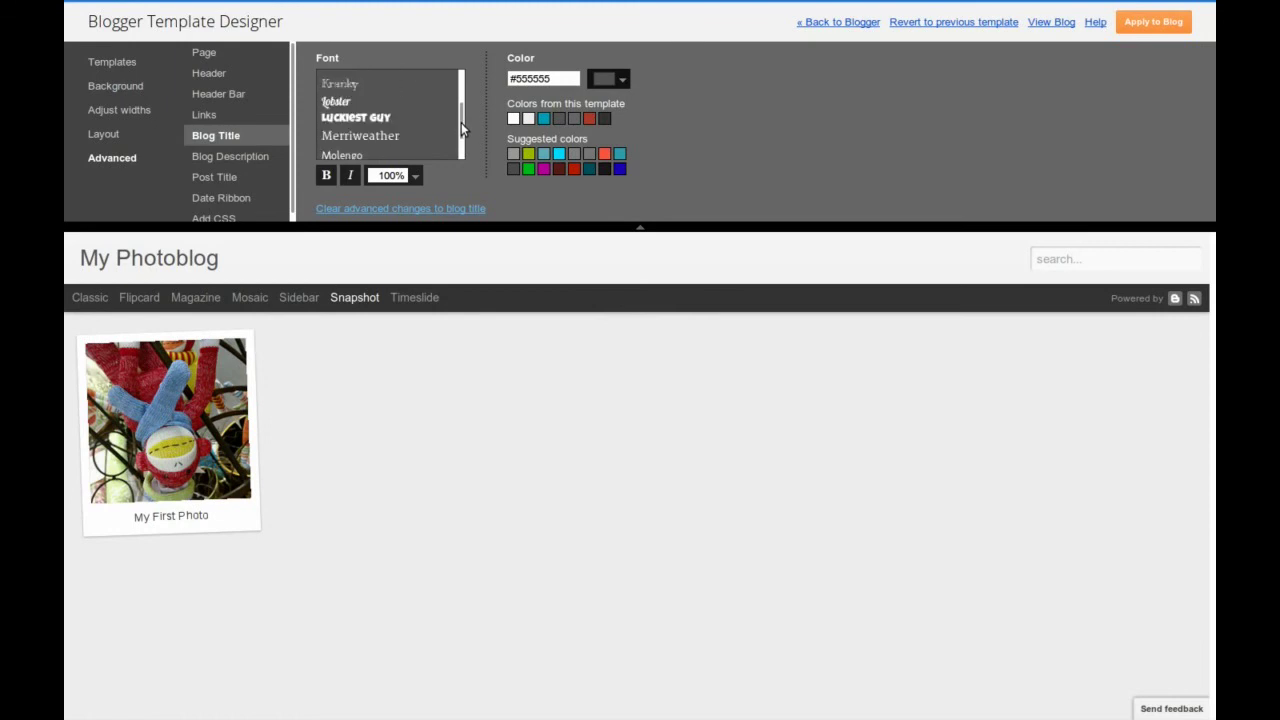
left_click(357, 104)
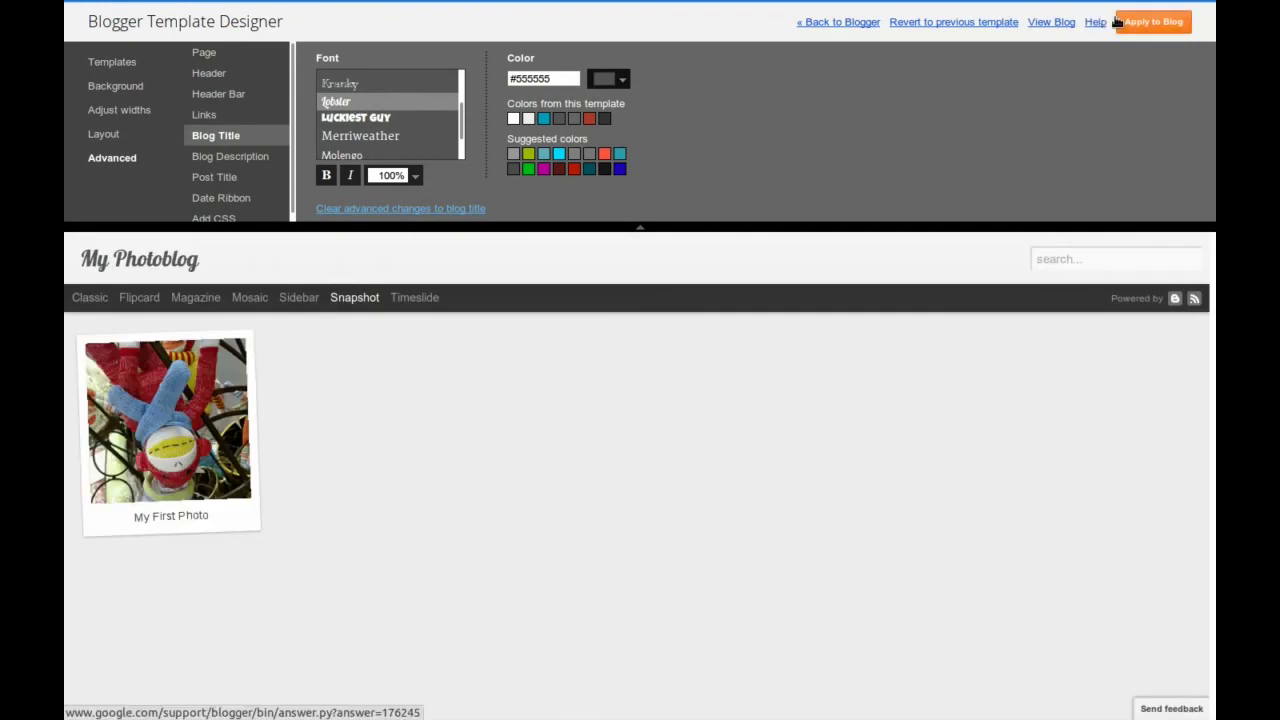
left_click(1153, 21)
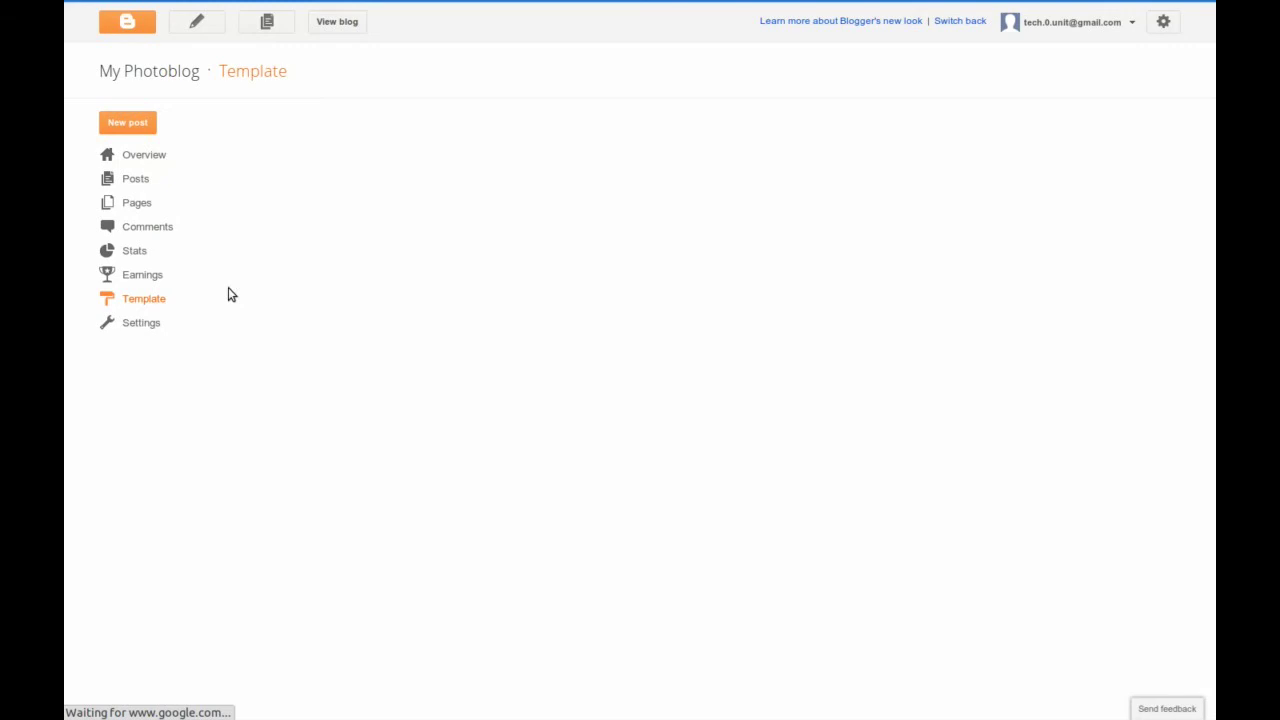
Open the live blog and review the My First Photo post's caption and labels in Snapshot view.
left_click(342, 30)
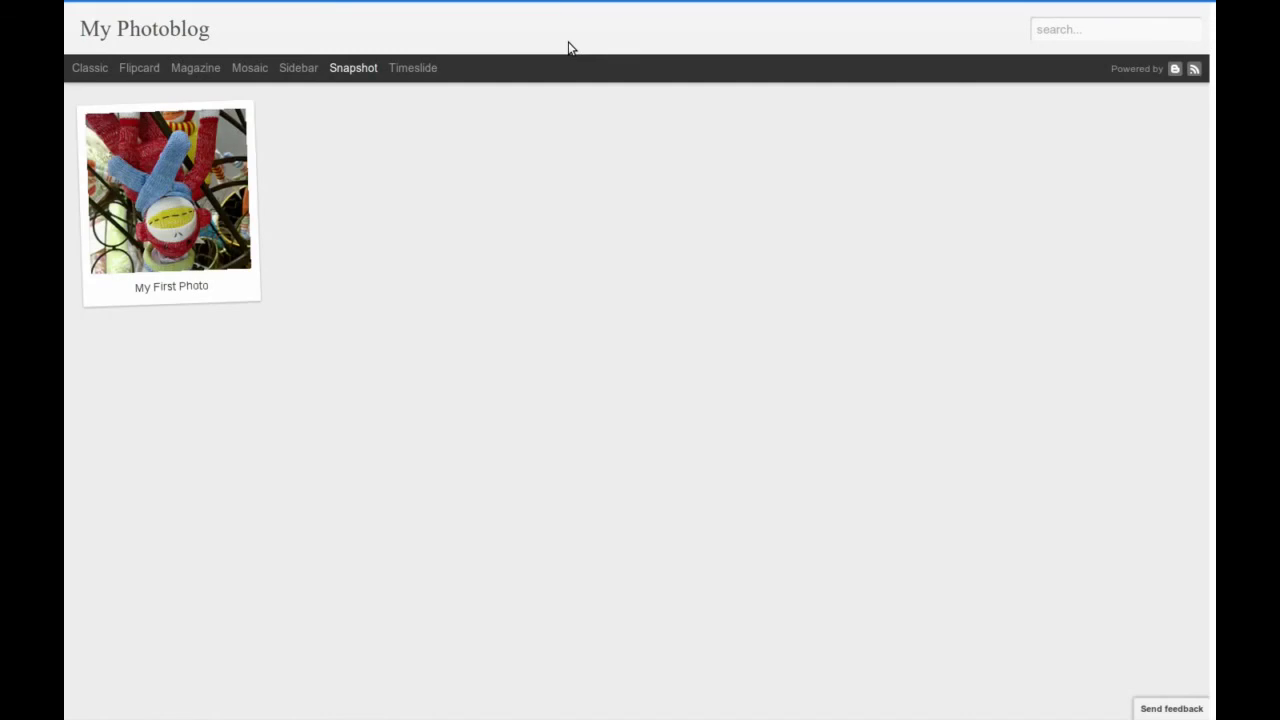
left_click(171, 220)
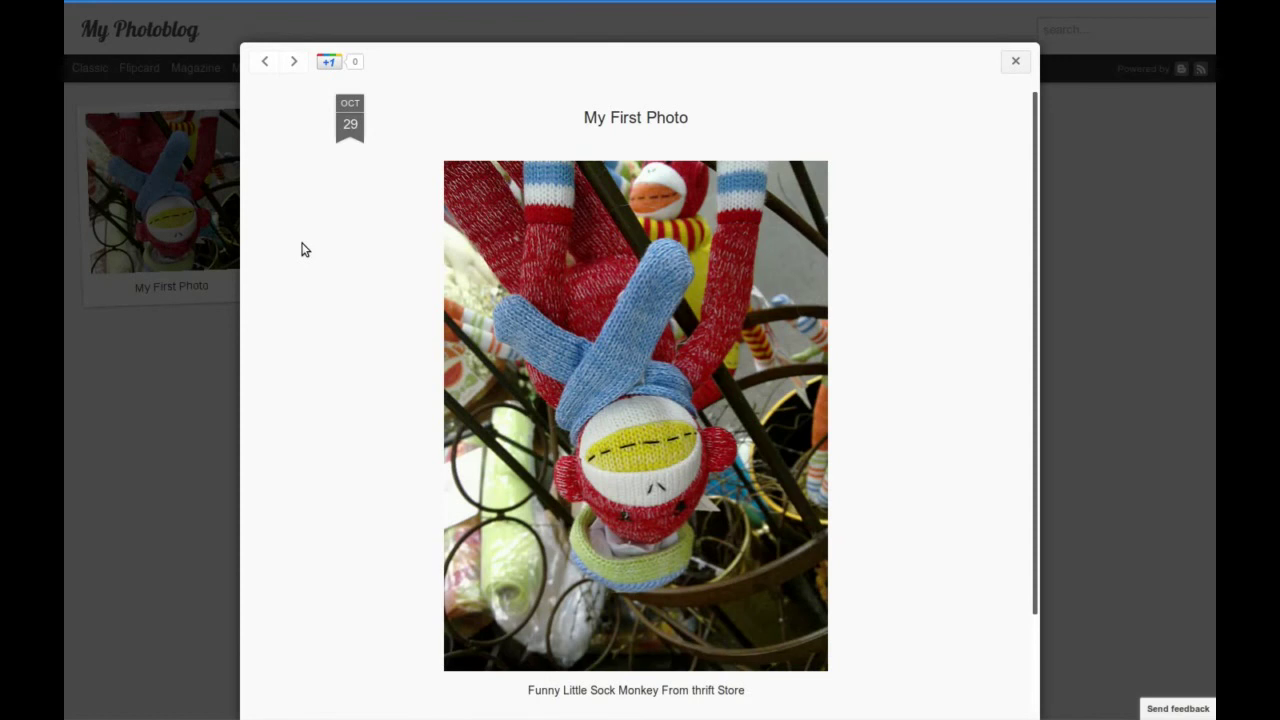
scroll(305, 250, "down", 2)
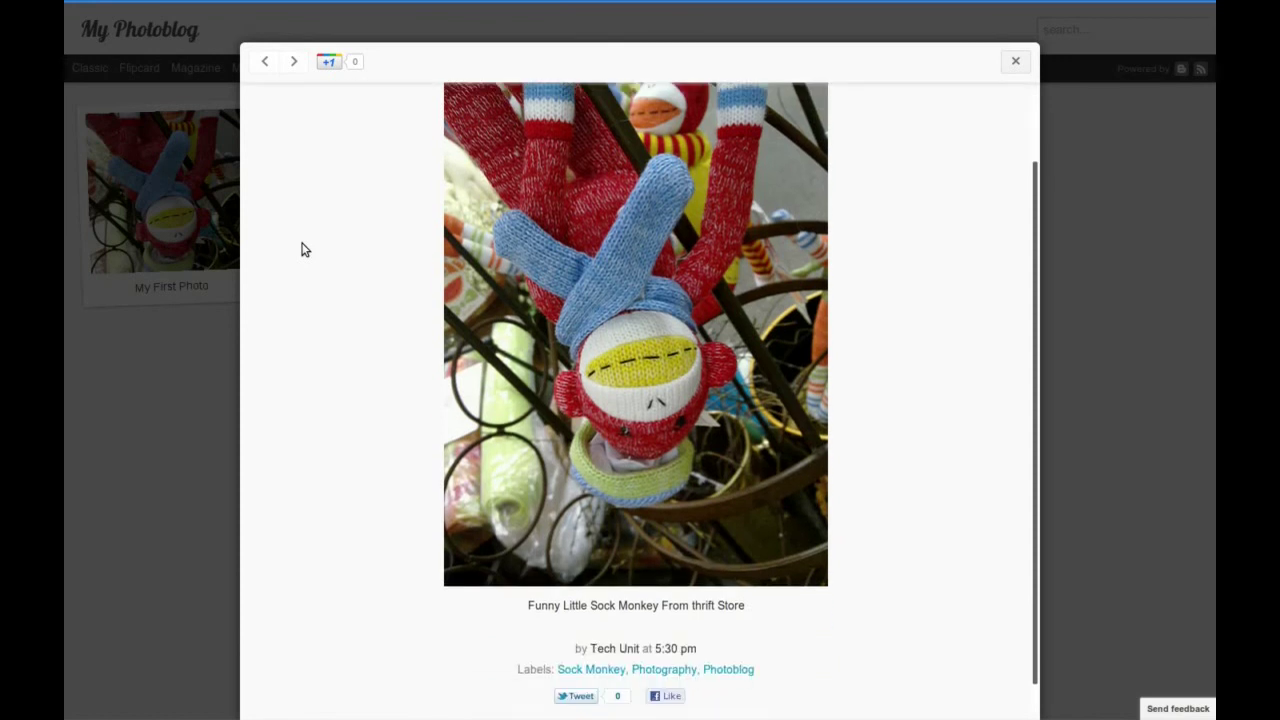
scroll(305, 250, "up", 2)
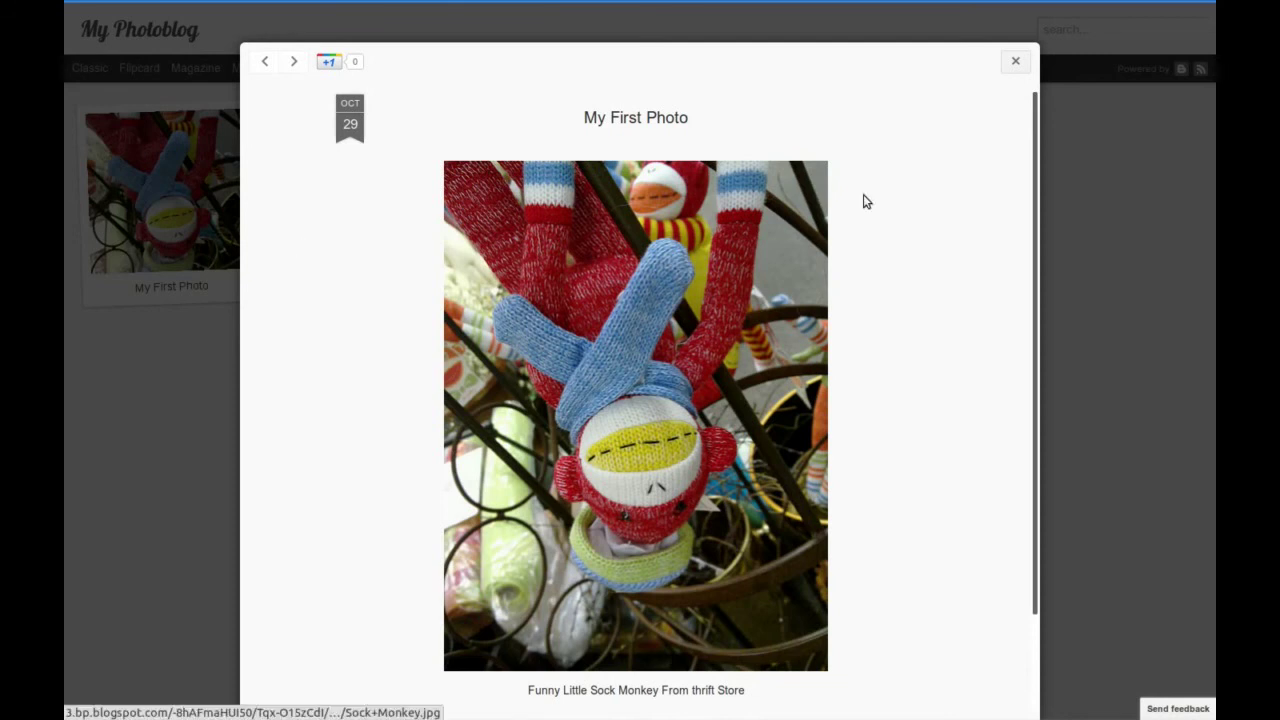
left_click(1013, 65)
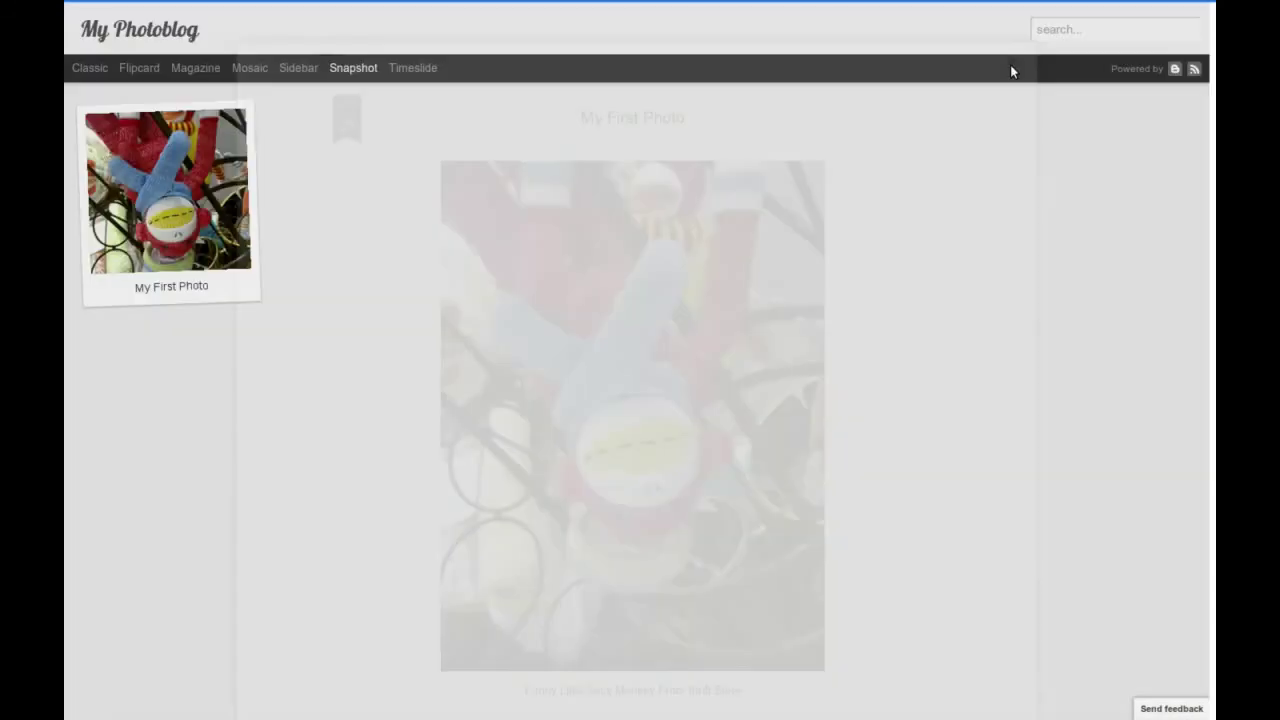